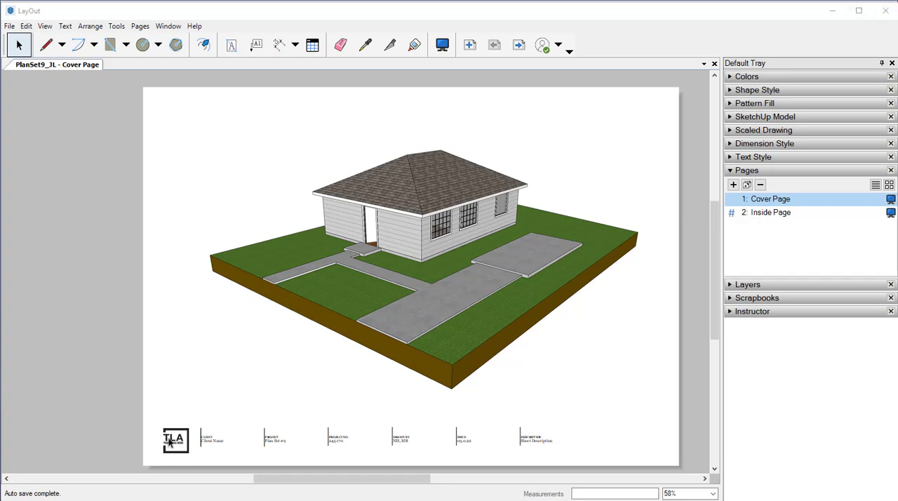
Insert the image ArchitectureLogo.png from the Desktop onto the cover page
{"action": "scroll", "coordinate": [237, 373], "scroll_direction": "up", "scroll_amount": 2}
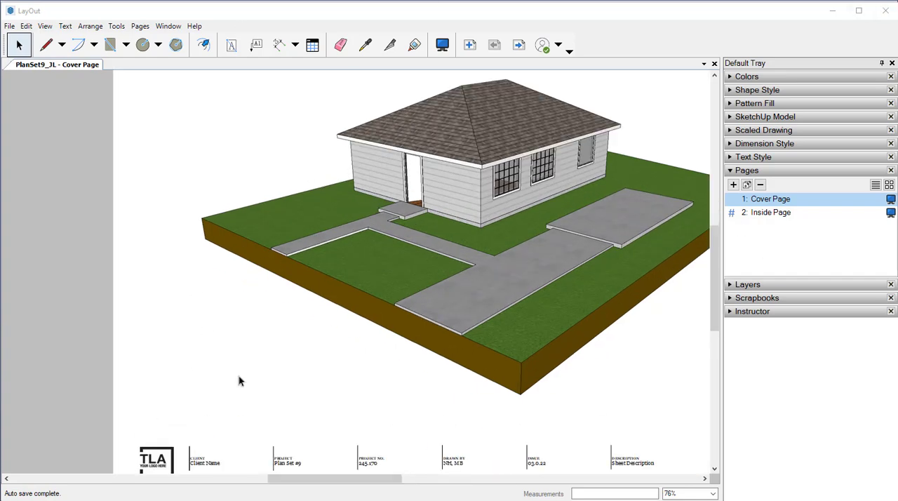
{"action": "middle_click_drag", "start_coordinate": [241, 377], "coordinate": [175, 267]}
{"action": "scroll", "coordinate": [204, 341], "scroll_direction": "up", "scroll_amount": 3}
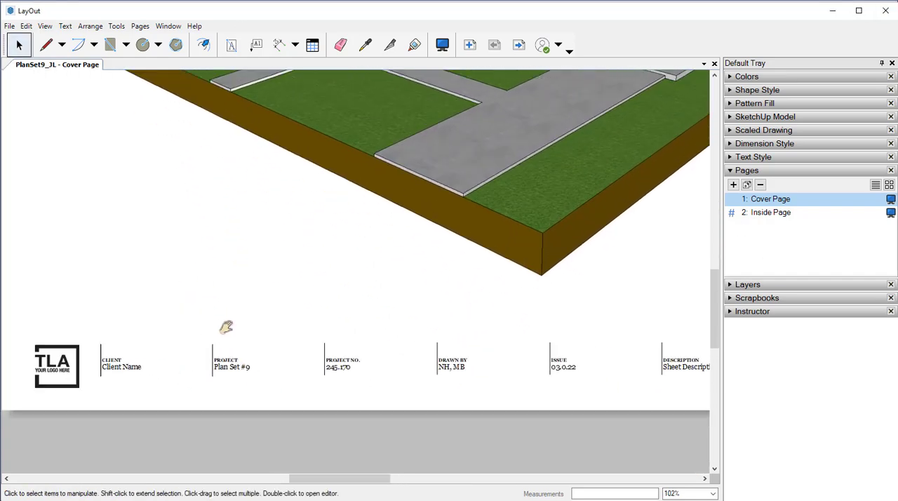
{"action": "middle_click_drag", "start_coordinate": [226, 327], "coordinate": [343, 286]}
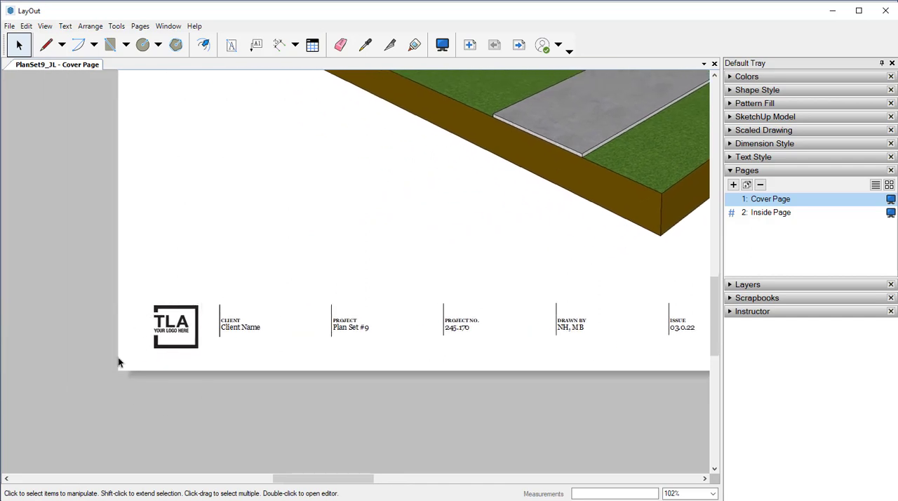
{"action": "left_click", "coordinate": [9, 26]}
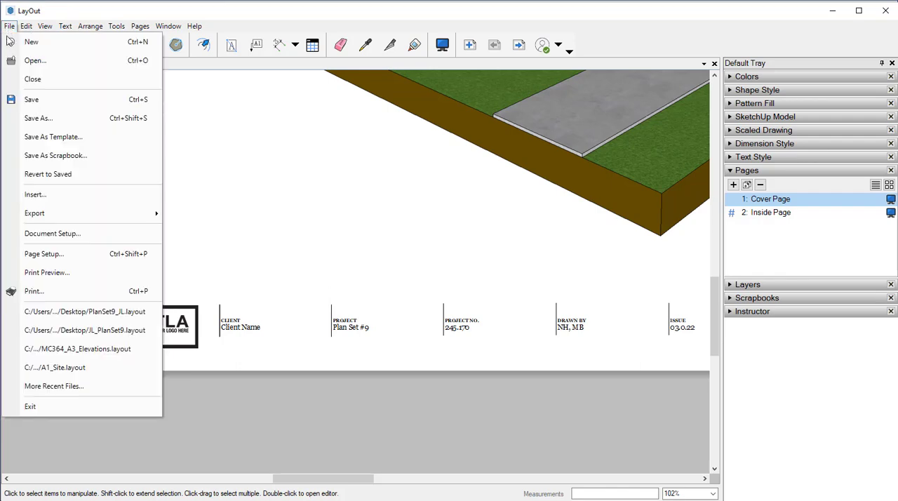
{"action": "left_click", "coordinate": [40, 193]}
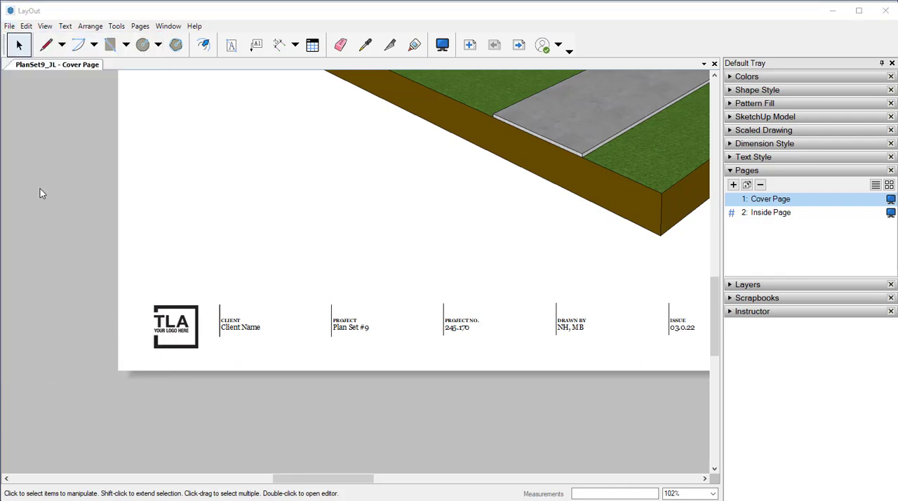
{"action": "scroll", "coordinate": [193, 184], "scroll_direction": "down", "scroll_amount": 5}
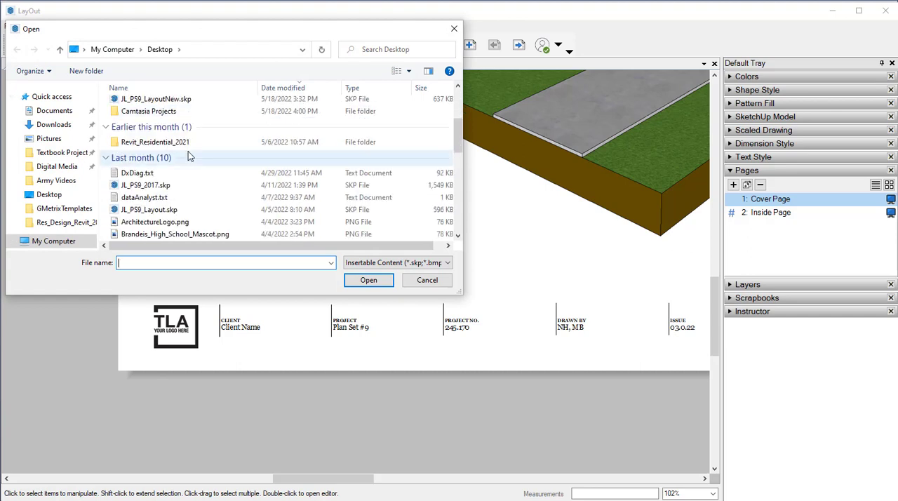
{"action": "left_click", "coordinate": [163, 185]}
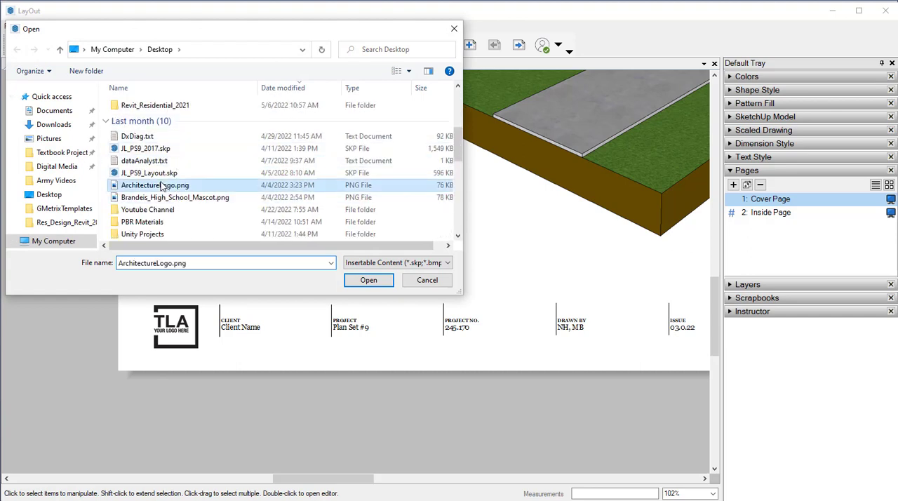
{"action": "left_click", "coordinate": [365, 279]}
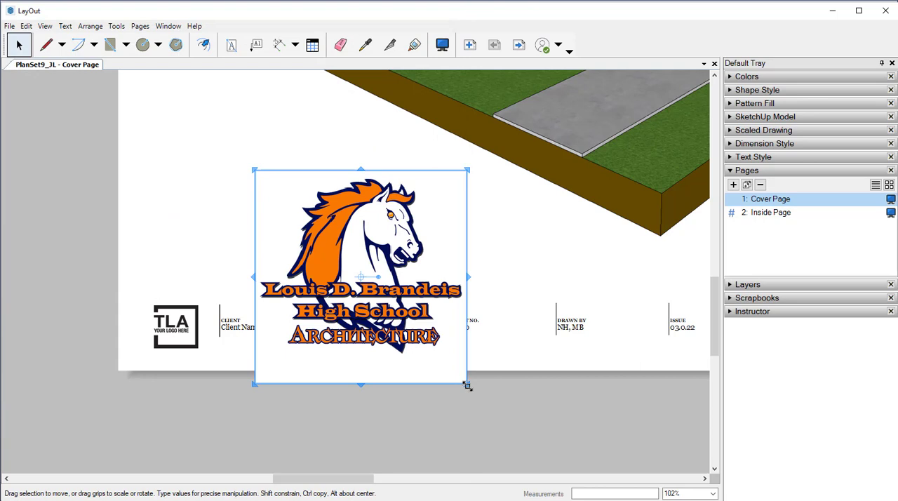
Shrink the inserted school logo to title block size and place it over the TLA placeholder logo
{"action": "left_click_drag", "start_coordinate": [466, 385], "coordinate": [307, 239]}
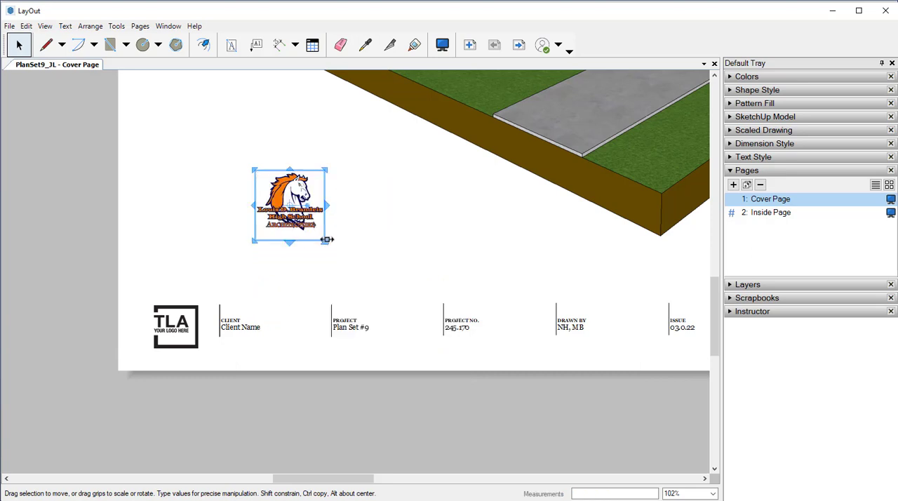
{"action": "left_click_drag", "start_coordinate": [325, 240], "coordinate": [315, 233]}
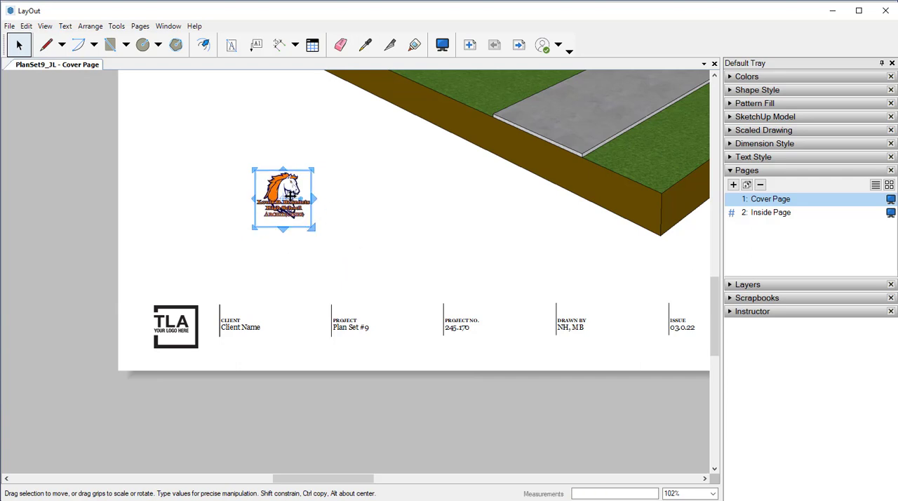
{"action": "left_click_drag", "start_coordinate": [288, 205], "coordinate": [181, 323]}
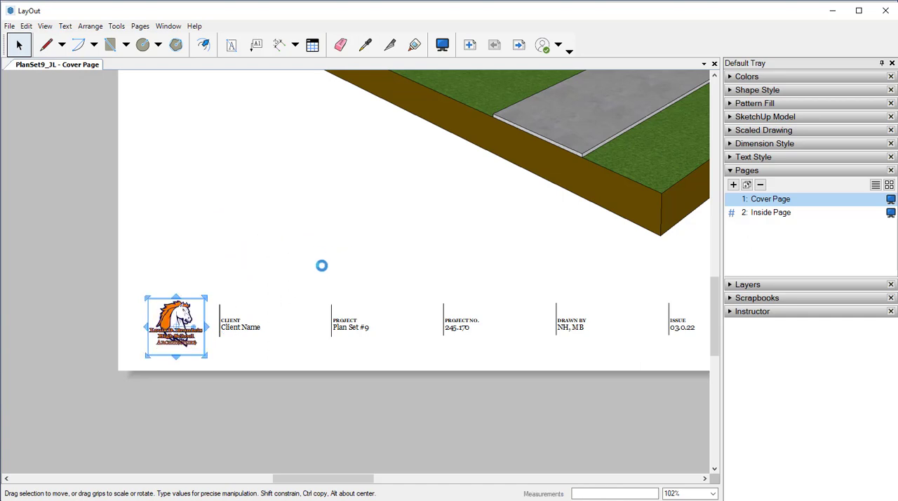
{"action": "left_click", "coordinate": [303, 270]}
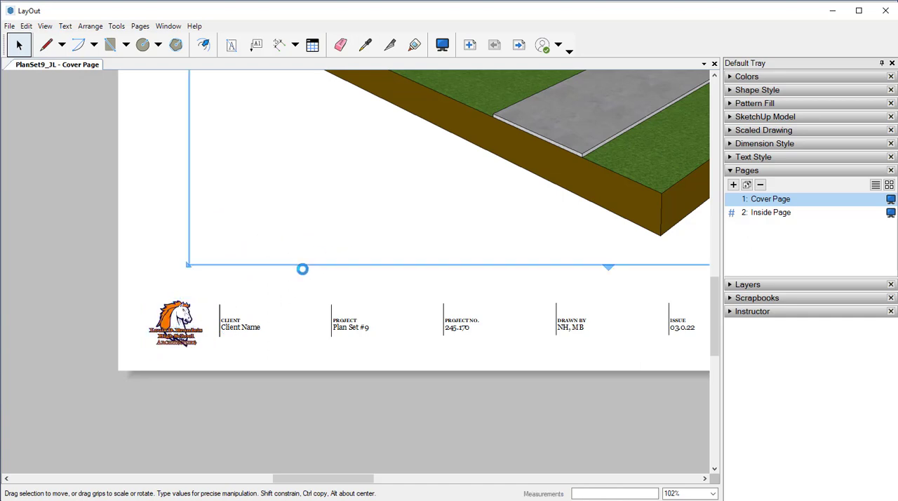
{"action": "left_click", "coordinate": [161, 163]}
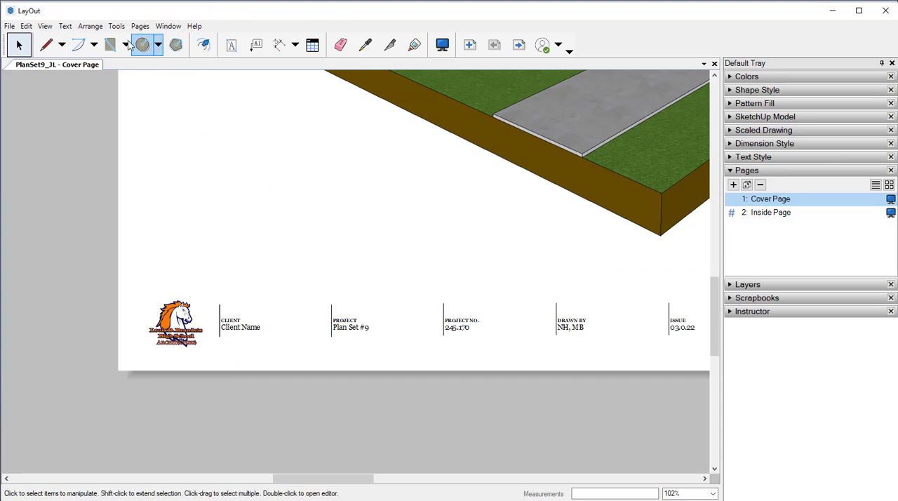
Open the document's auto-text settings and widen the Tag column to show the full tag names
{"action": "left_click", "coordinate": [10, 26]}
{"action": "mouse_move", "coordinate": [26, 26]}
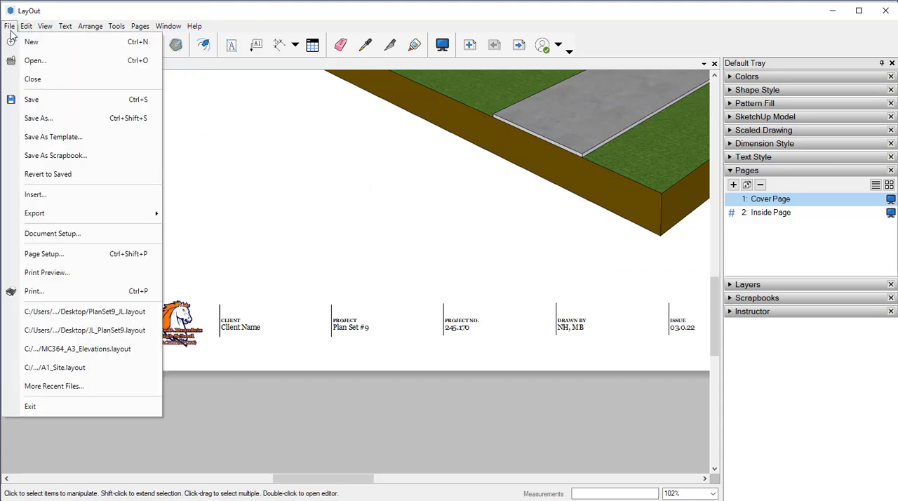
{"action": "left_click", "coordinate": [42, 234]}
{"action": "left_click_drag", "start_coordinate": [232, 110], "coordinate": [356, 85]}
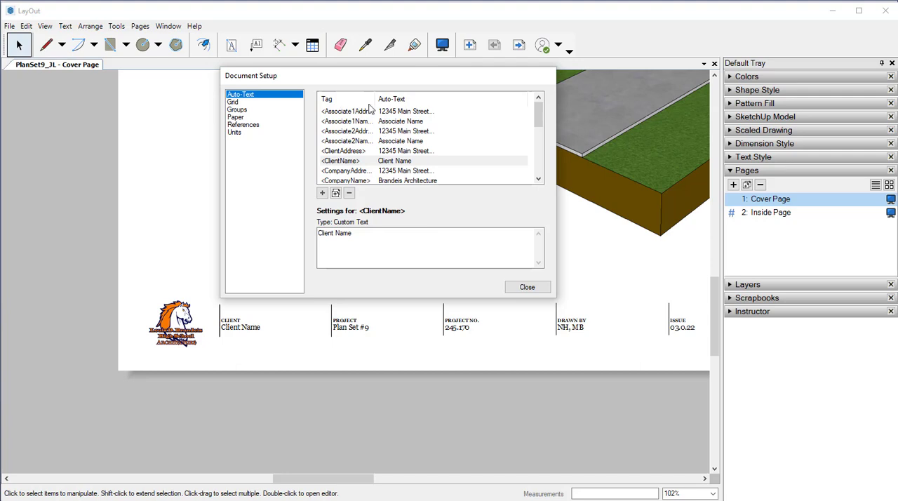
{"action": "mouse_move", "coordinate": [378, 98]}
{"action": "left_mouse_down"}
{"action": "mouse_move", "coordinate": [399, 100]}
{"action": "mouse_move", "coordinate": [390, 103]}
{"action": "left_mouse_up"}
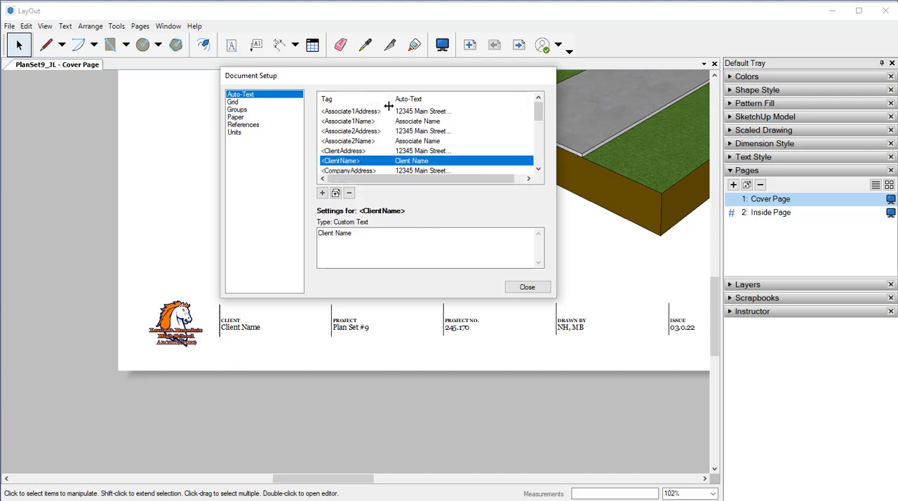
{"action": "left_click", "coordinate": [323, 106]}
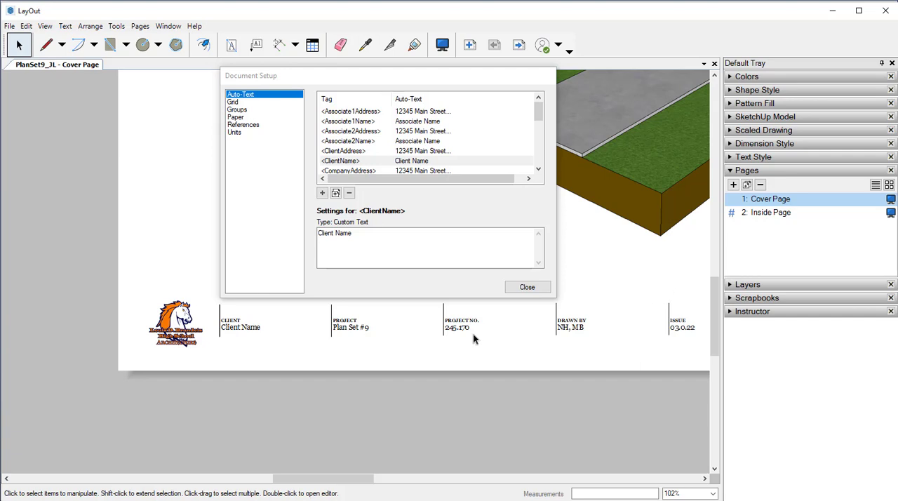
Replace the city and state in the Associate1Address auto-text with the first associate's own
{"action": "left_click", "coordinate": [378, 112]}
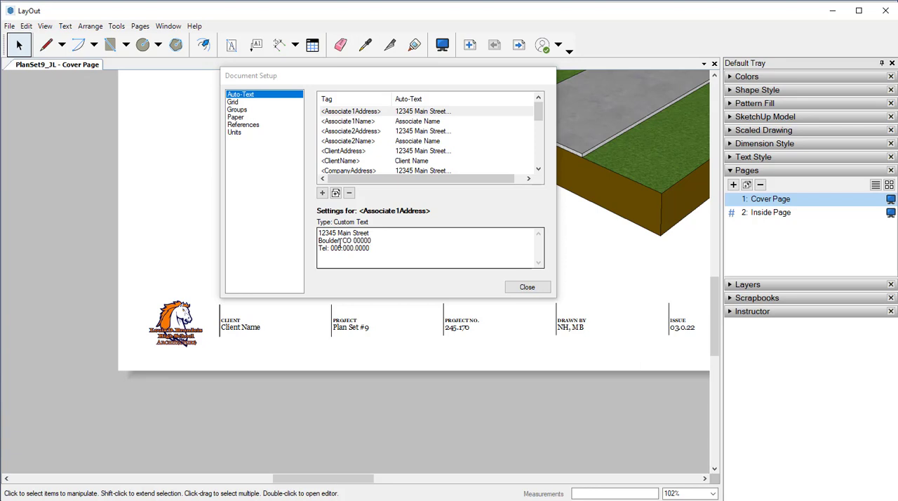
{"action": "left_click", "coordinate": [339, 242]}
{"action": "key", "text": "BackSpace"}
{"action": "key", "text": "BackSpace"}
{"action": "key", "text": "BackSpace"}
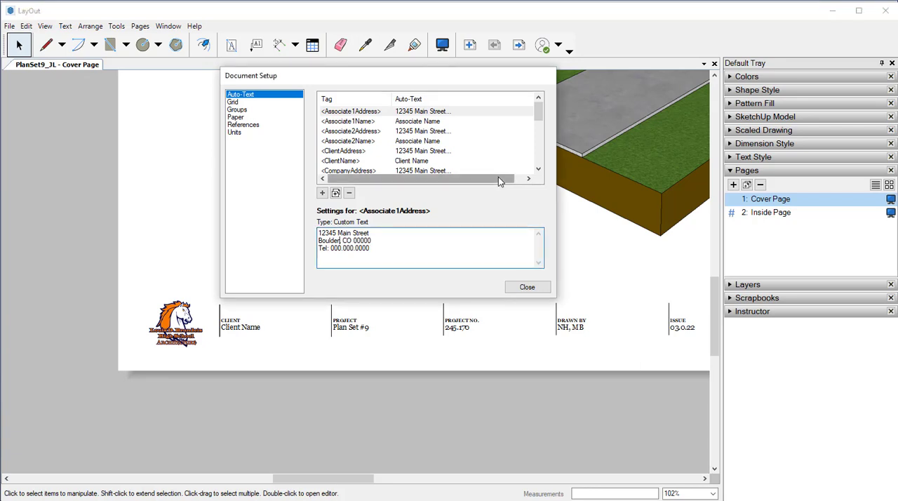
{"action": "key", "text": "BackSpace"}
{"action": "key", "text": "BackSpace"}
{"action": "key", "text": "BackSpace"}
{"action": "key", "text": "BackSpace"}
{"action": "key", "text": "BackSpace"}
{"action": "key", "text": "BackSpace"}
{"action": "key", "text": "BackSpace"}
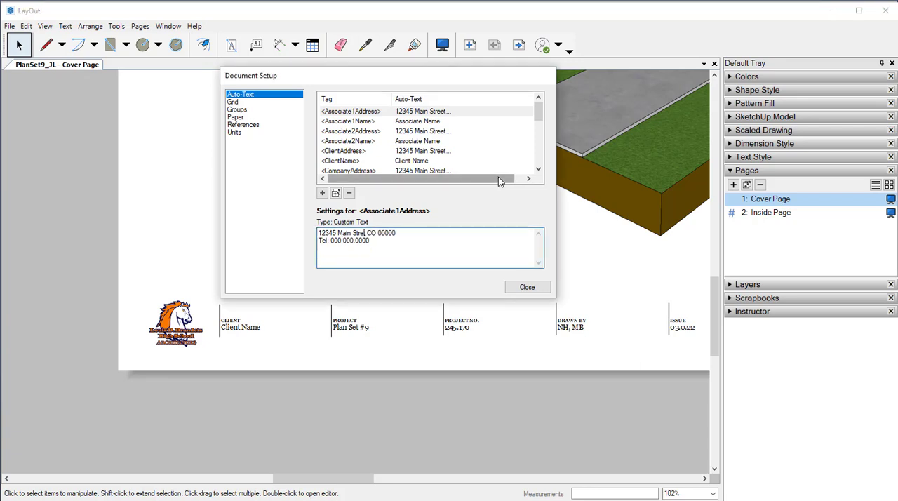
{"action": "type", "text": "et"}
{"action": "key", "text": "Return"}
{"action": "key", "text": "Delete"}
{"action": "type", "text": "San A"}
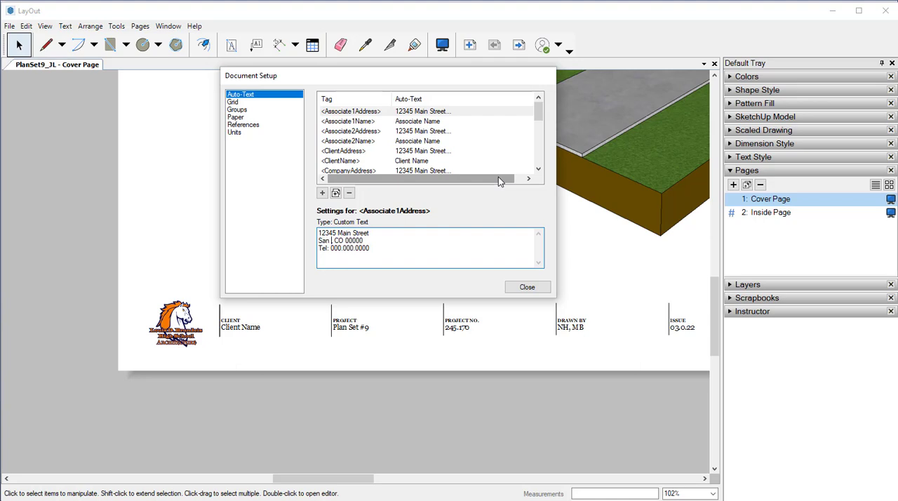
{"action": "type", "text": "ntonio,"}
{"action": "key", "text": "Delete"}
{"action": "key", "text": "Delete"}
{"action": "type", "text": "TX"}
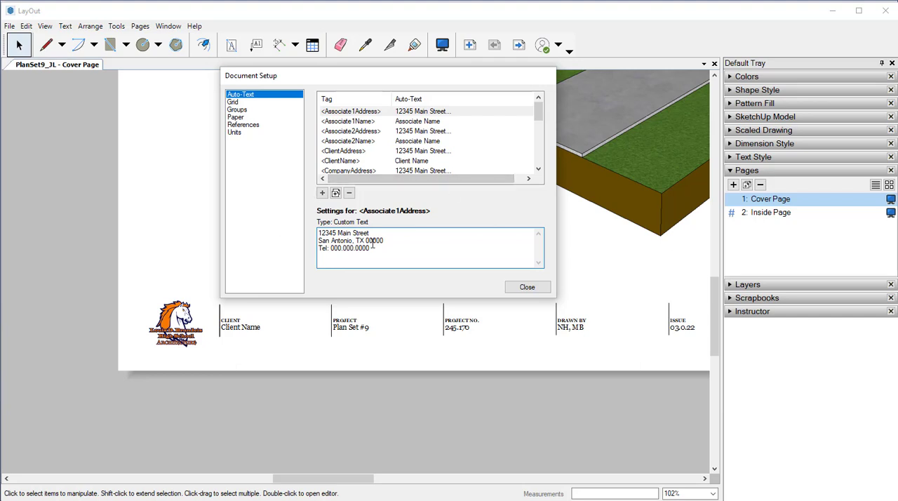
Enter the first associate's ZIP code in the Associate1Address auto-text
{"action": "key", "text": "BackSpace"}
{"action": "key", "text": "BackSpace"}
{"action": "type", "text": "78245"}
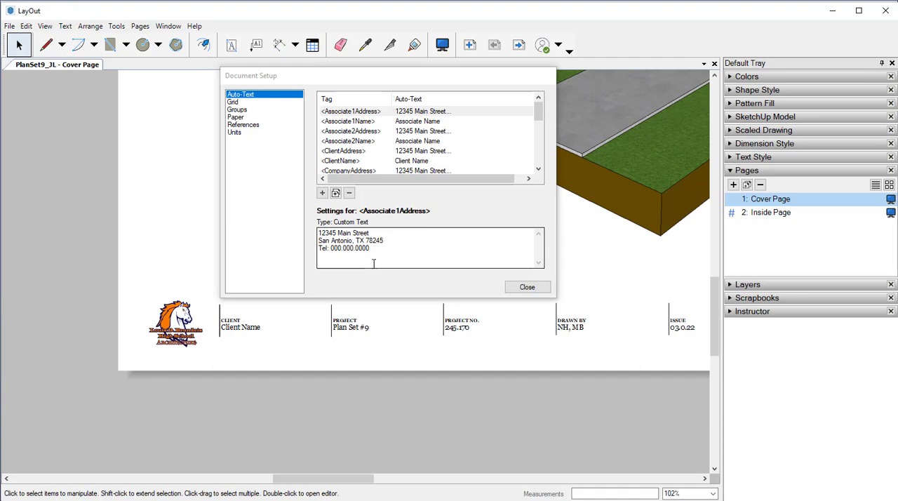
{"action": "left_click", "coordinate": [392, 255]}
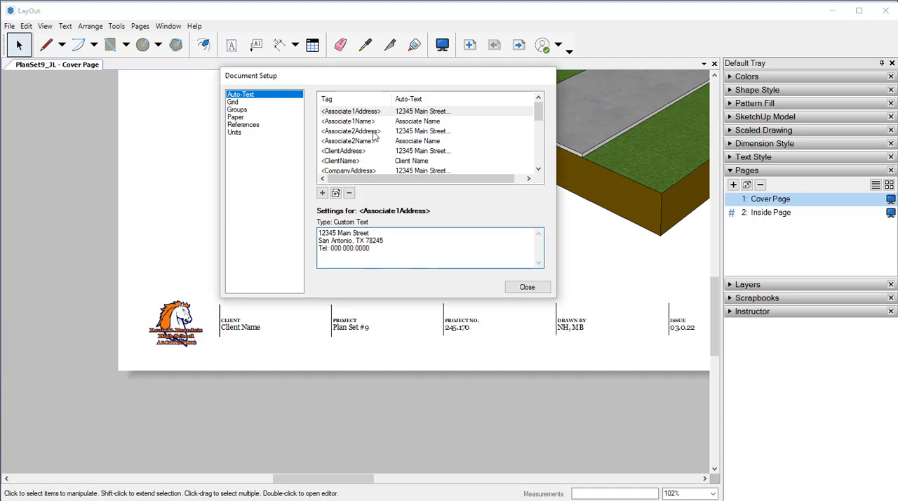
Set the Associate1Name auto-text to "Brandeis Lumber Company"
{"action": "left_click", "coordinate": [346, 122]}
{"action": "left_click", "coordinate": [366, 237]}
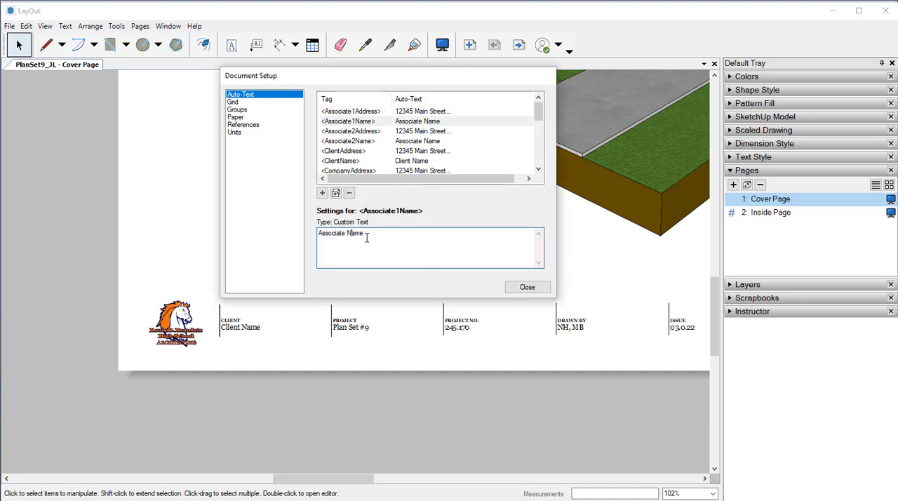
{"action": "left_click_drag", "start_coordinate": [366, 237], "coordinate": [307, 229]}
{"action": "type", "text": "Brandeis Lumber Company"}
Set the Associate2Name auto-text to "Brandeis Electrical Inc."
{"action": "left_click", "coordinate": [345, 138]}
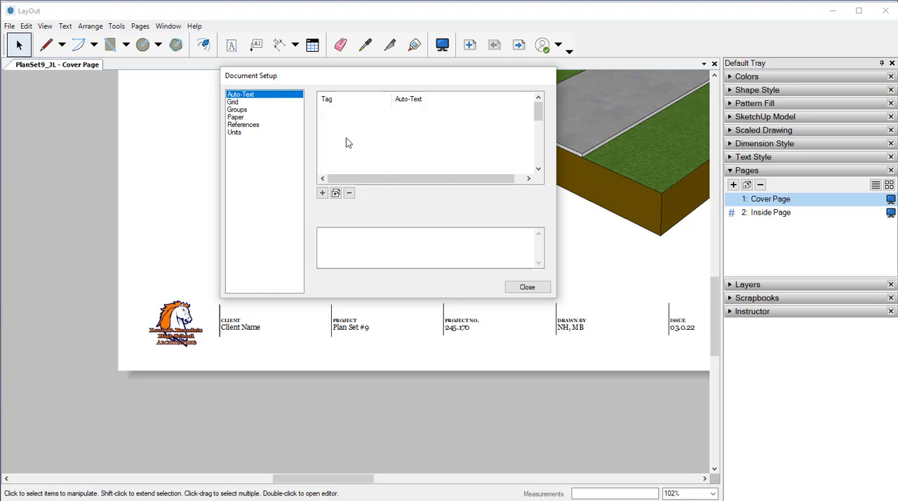
{"action": "left_click", "coordinate": [375, 237]}
{"action": "left_click_drag", "start_coordinate": [375, 237], "coordinate": [326, 239]}
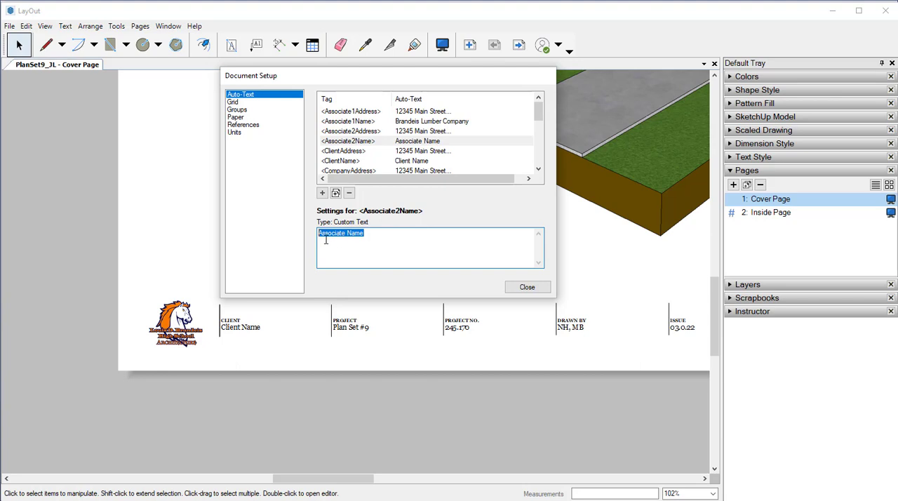
{"action": "type", "text": "Brandeis Electria"}
{"action": "type", "text": "al"}
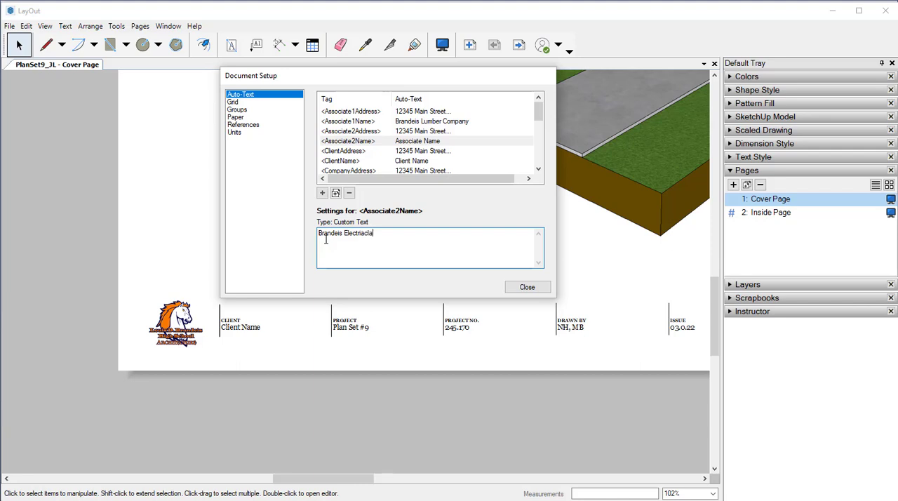
{"action": "key", "text": "BackSpace"}
{"action": "key", "text": "BackSpace"}
{"action": "key", "text": "BackSpace"}
{"action": "key", "text": "BackSpace"}
{"action": "type", "text": "cal Inc."}
Replace the city, state and ZIP code in the Associate2Address auto-text with the second associate's details
{"action": "left_click", "coordinate": [352, 132]}
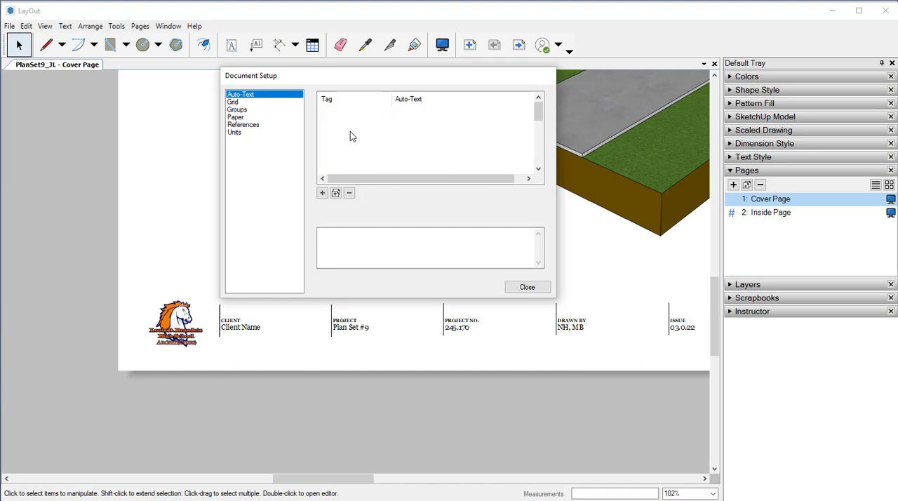
{"action": "left_click", "coordinate": [354, 249]}
{"action": "left_click_drag", "start_coordinate": [340, 241], "coordinate": [282, 239]}
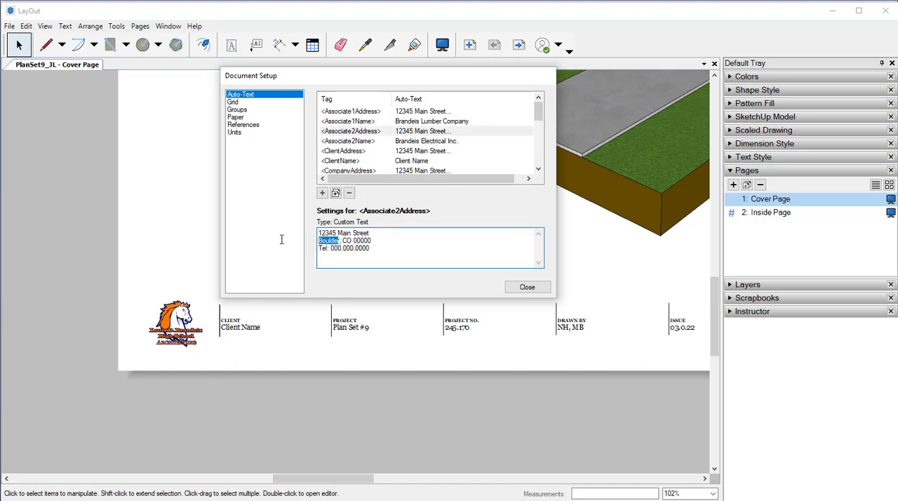
{"action": "key", "text": "BackSpace"}
{"action": "type", "text": "San Antonio"}
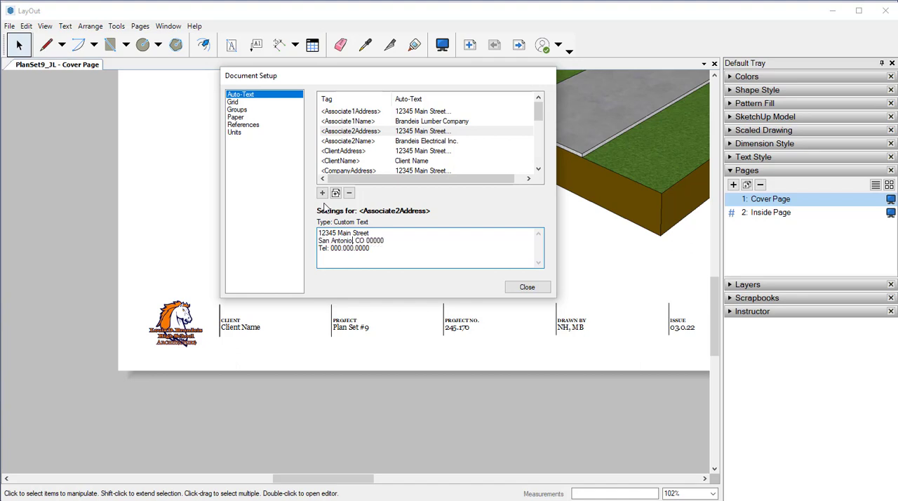
{"action": "key", "text": "Delete"}
{"action": "key", "text": "Delete"}
{"action": "type", "text": "TX"}
{"action": "key", "text": "Delete"}
{"action": "key", "text": "Delete"}
{"action": "key", "text": "Delete"}
{"action": "type", "text": "78235"}
{"action": "left_click", "coordinate": [526, 310]}
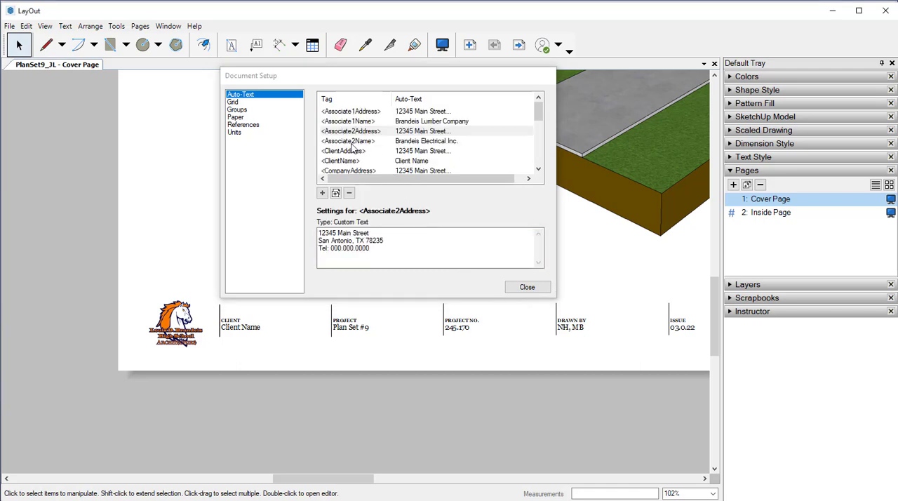
Replace the placeholder in the ClientName auto-text with the client's full name
{"action": "left_click", "coordinate": [341, 163]}
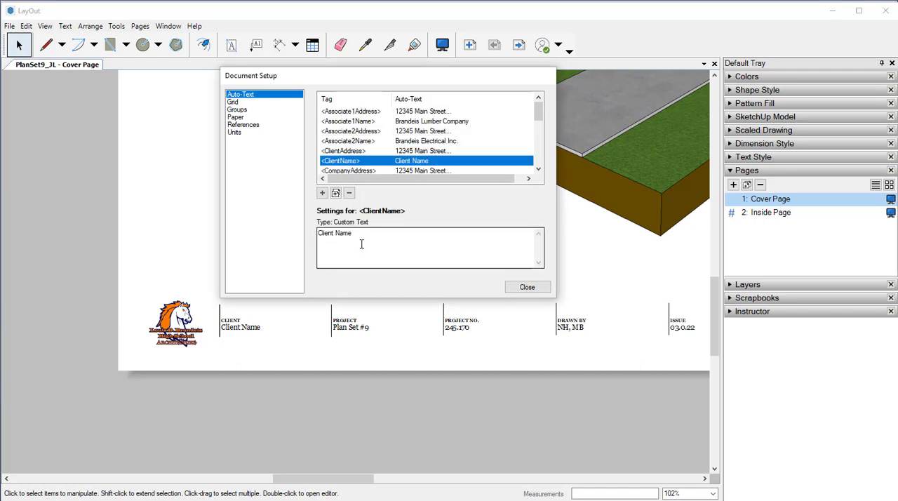
{"action": "left_click_drag", "start_coordinate": [355, 233], "coordinate": [316, 234]}
{"action": "key", "text": "BackSpace"}
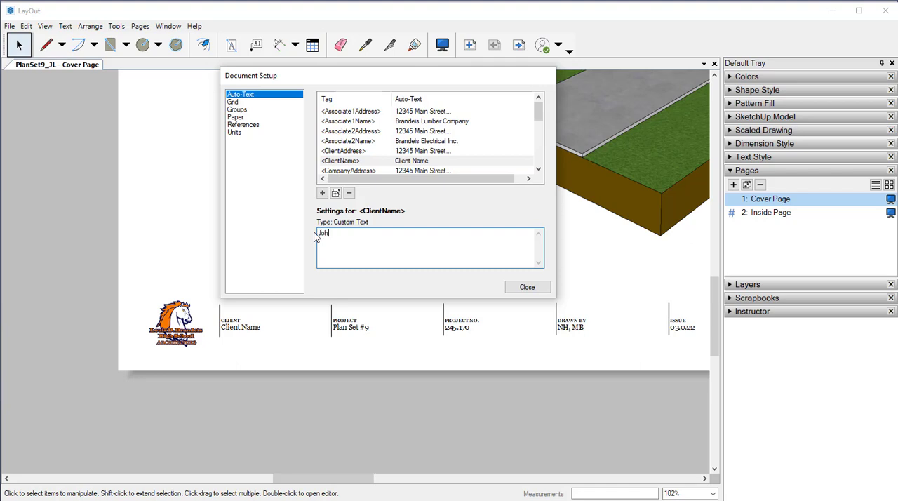
{"action": "type", "text": "John P. Smith"}
Replace the city, state and ZIP code in the ClientAddress auto-text with the client's details
{"action": "left_click", "coordinate": [343, 152]}
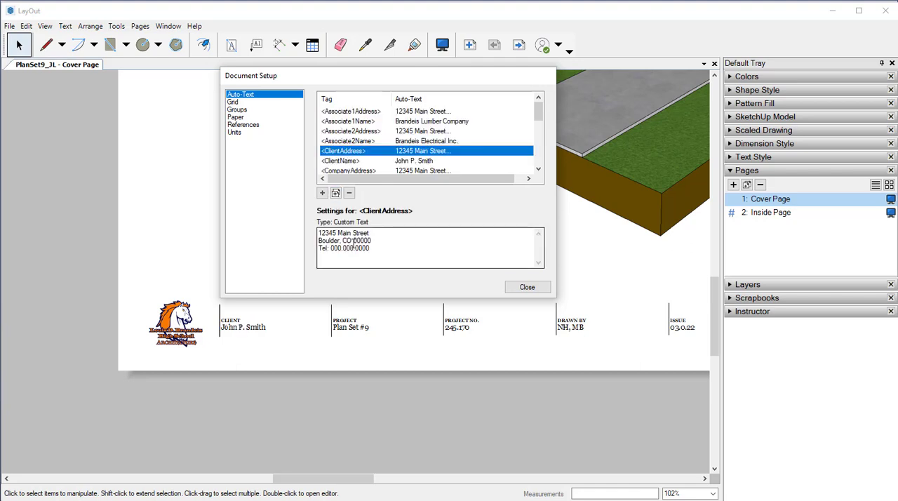
{"action": "key", "text": "BackSpace"}
{"action": "key", "text": "BackSpace"}
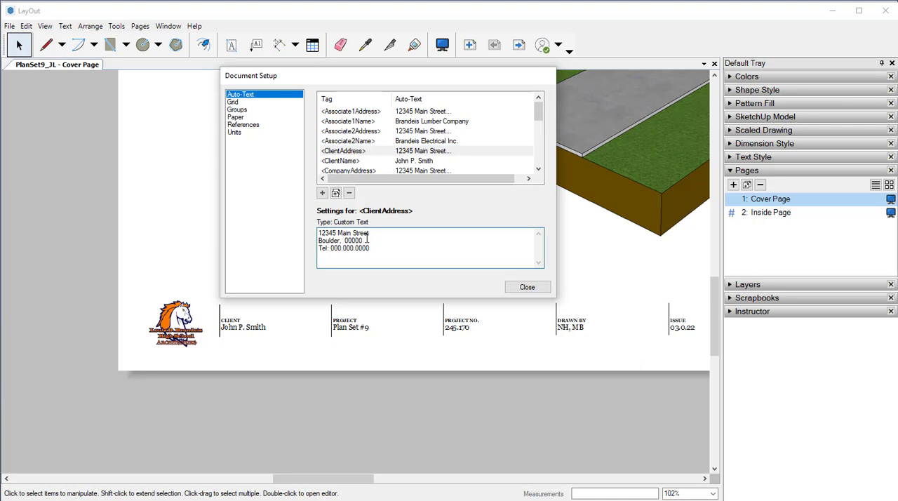
{"action": "type", "text": "TX"}
{"action": "key", "text": "BackSpace"}
{"action": "key", "text": "BackSpace"}
{"action": "key", "text": "BackSpace"}
{"action": "key", "text": "BackSpace"}
{"action": "key", "text": "BackSpace"}
{"action": "key", "text": "BackSpace"}
{"action": "key", "text": "BackSpace"}
{"action": "key", "text": "BackSpace"}
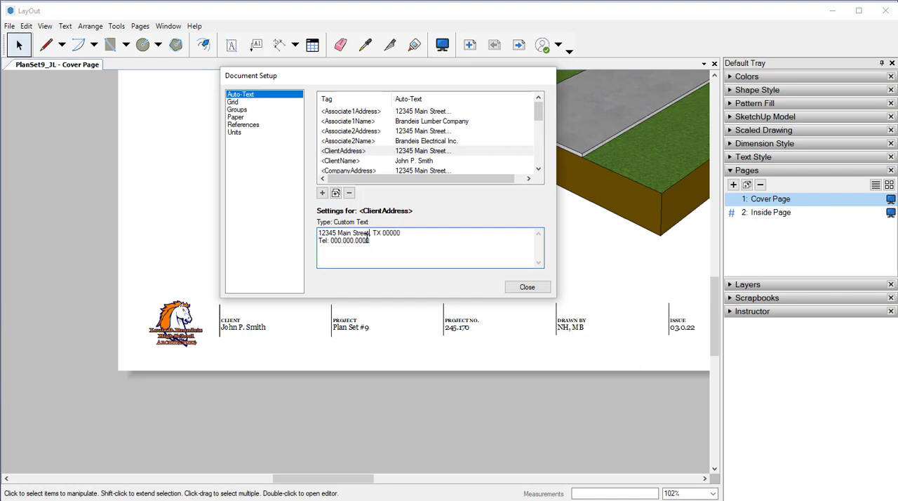
{"action": "key", "text": "Return"}
{"action": "type", "text": "San An"}
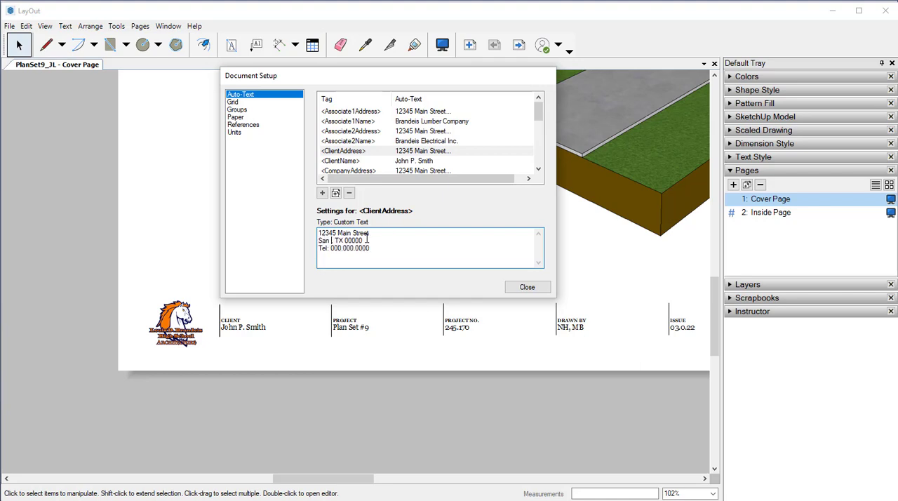
{"action": "type", "text": "tonio"}
{"action": "left_click", "coordinate": [367, 390]}
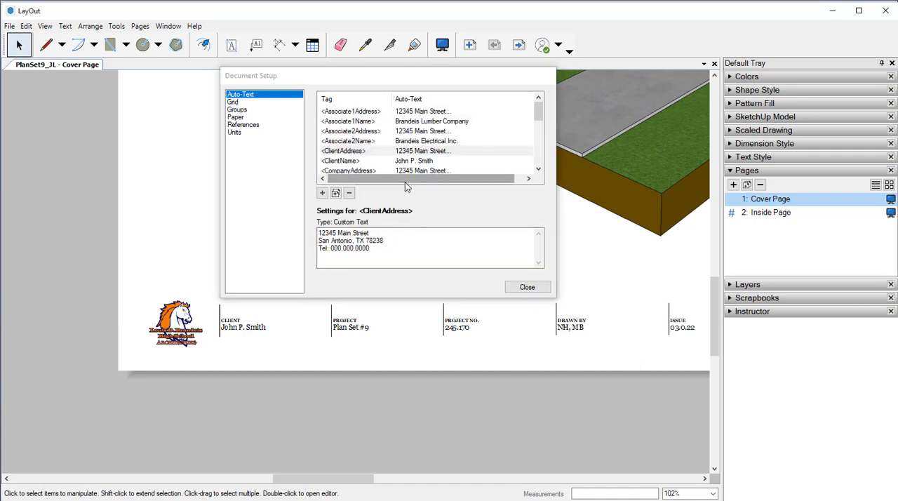
Review the remaining auto-text tags, close the document setup and inspect the cover page's title block
{"action": "scroll", "coordinate": [413, 141], "scroll_direction": "down", "scroll_amount": 1}
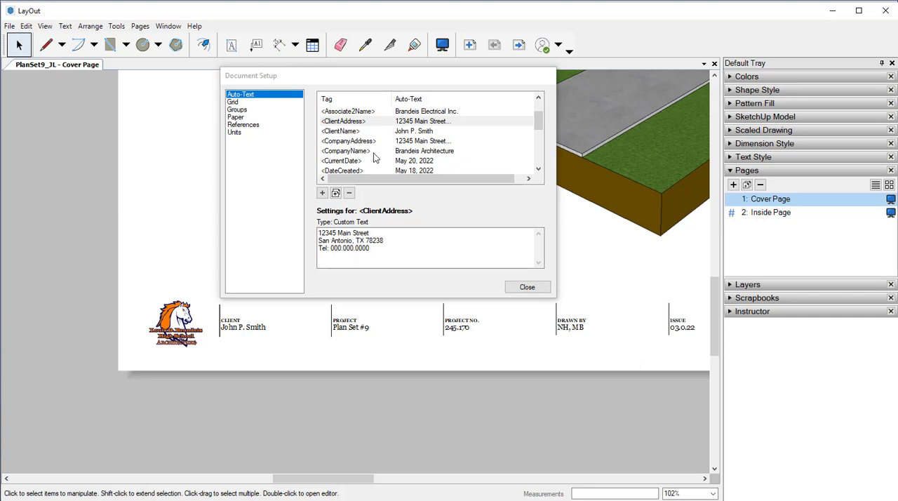
{"action": "scroll", "coordinate": [375, 160], "scroll_direction": "down", "scroll_amount": 2}
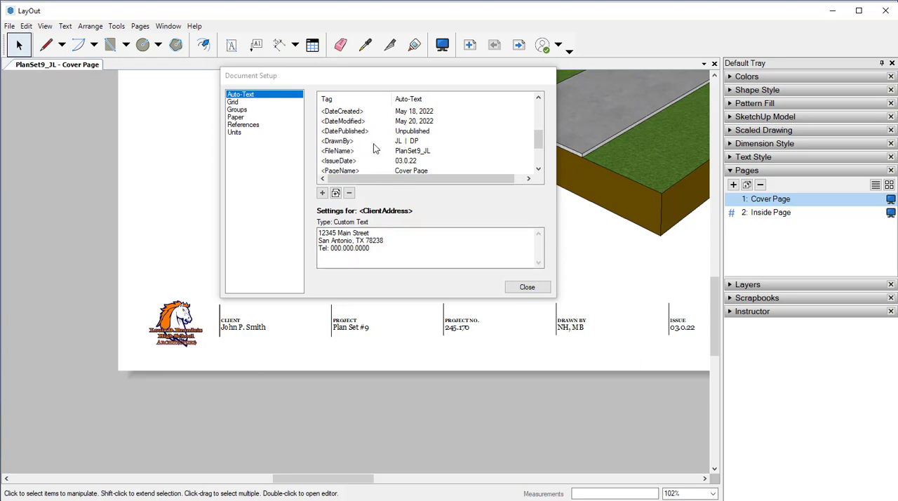
{"action": "left_click", "coordinate": [528, 288]}
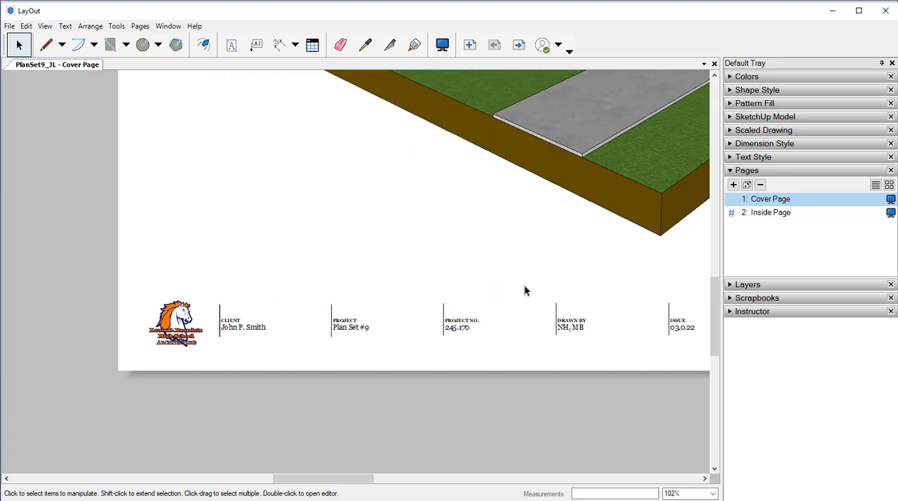
{"action": "scroll", "coordinate": [514, 281], "scroll_direction": "down", "scroll_amount": 3}
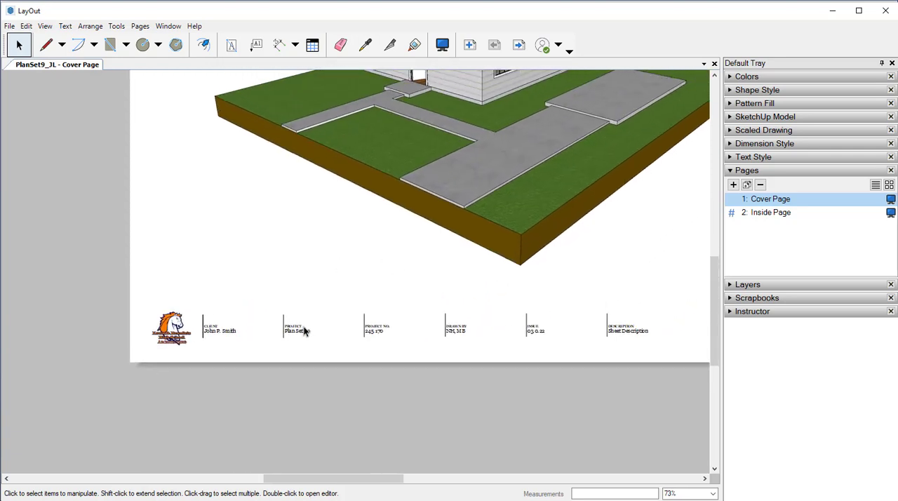
{"action": "scroll", "coordinate": [594, 330], "scroll_direction": "up", "scroll_amount": 4}
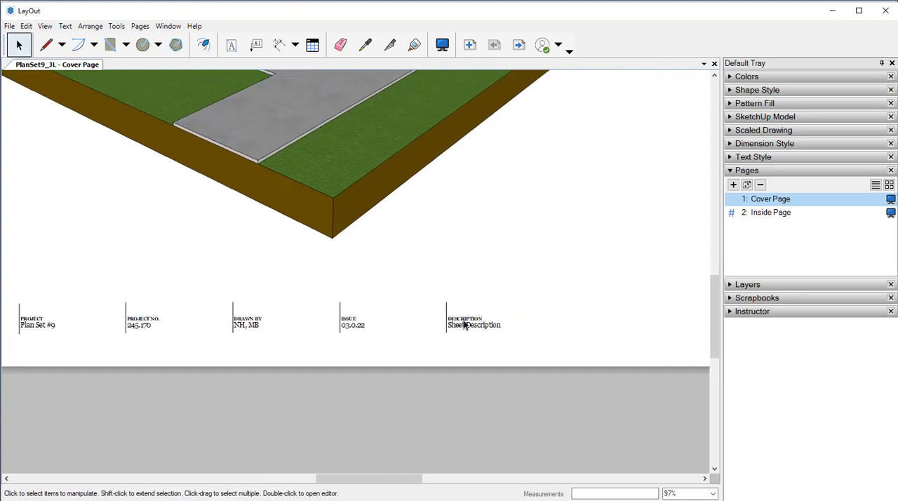
{"action": "double_click", "coordinate": [466, 327]}
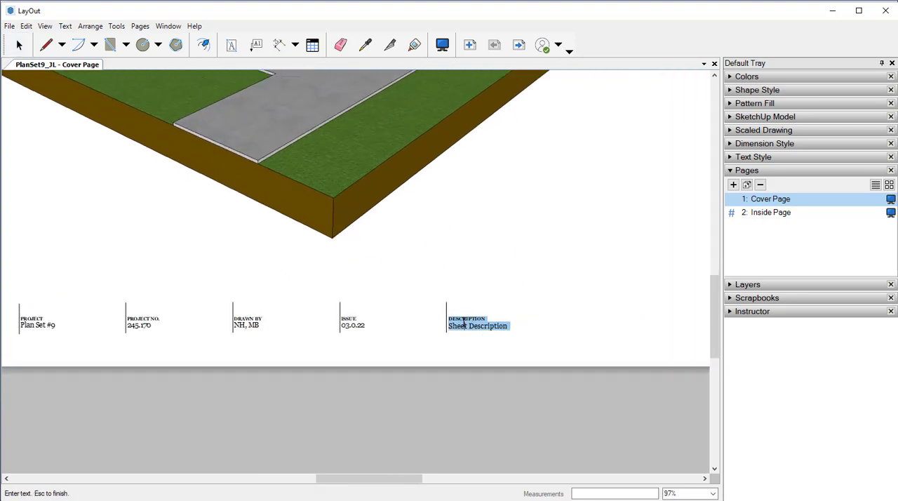
{"action": "left_click", "coordinate": [467, 325]}
{"action": "double_click", "coordinate": [467, 325]}
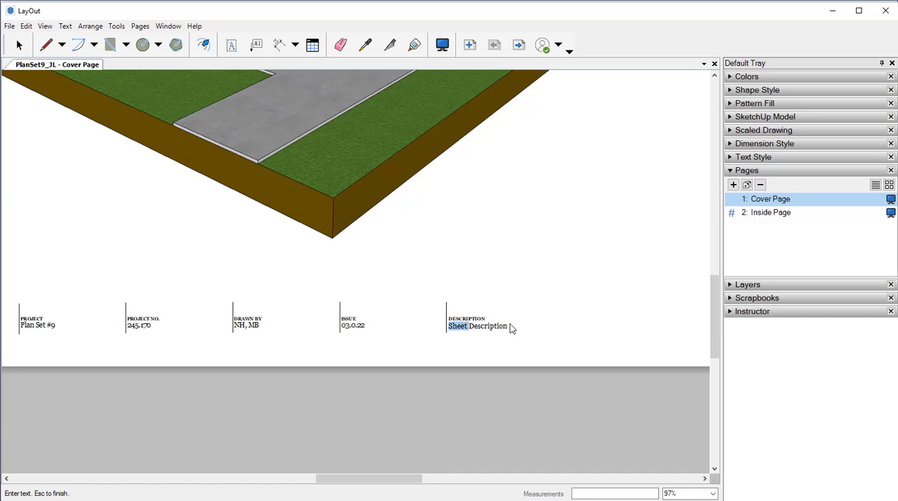
{"action": "key", "text": "Escape"}
{"action": "left_click", "coordinate": [495, 325]}
{"action": "left_click", "coordinate": [492, 337]}
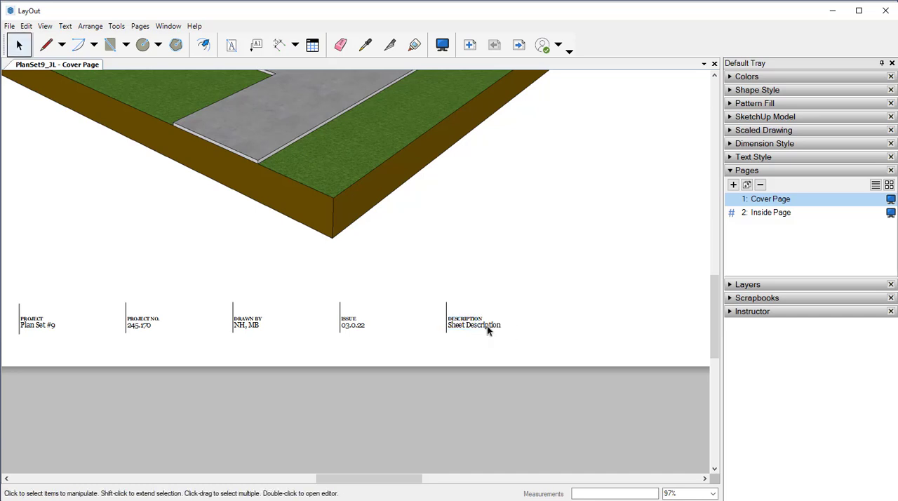
Replace the Sheet Description text under the DESCRIPTION heading in the cover page's title block
{"action": "left_click", "coordinate": [487, 326]}
{"action": "left_click", "coordinate": [488, 325]}
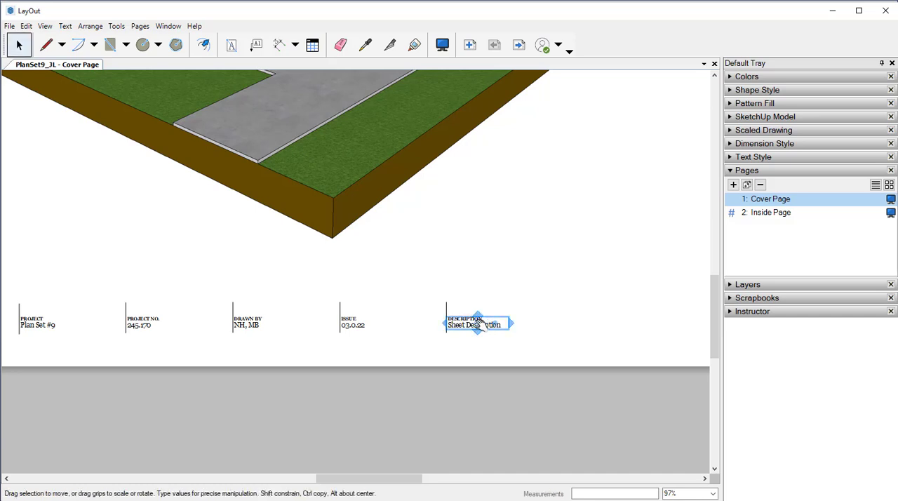
{"action": "double_click", "coordinate": [476, 324]}
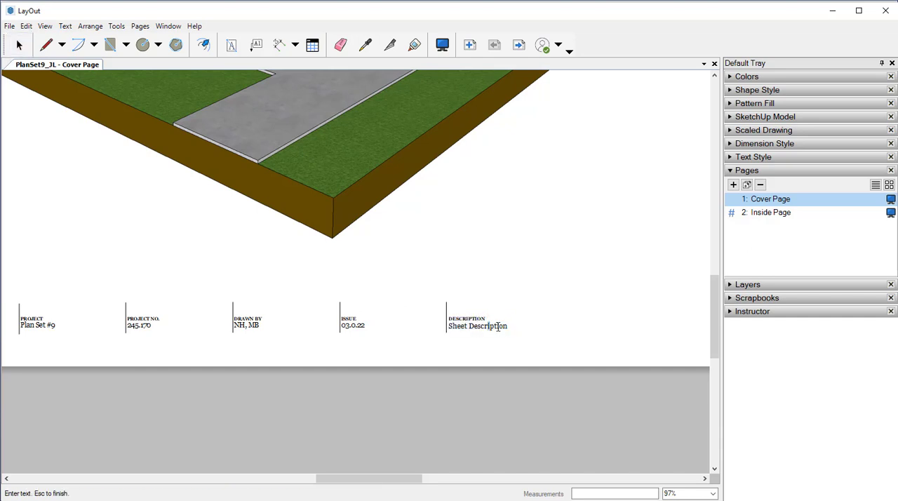
{"action": "left_click_drag", "start_coordinate": [508, 326], "coordinate": [444, 327]}
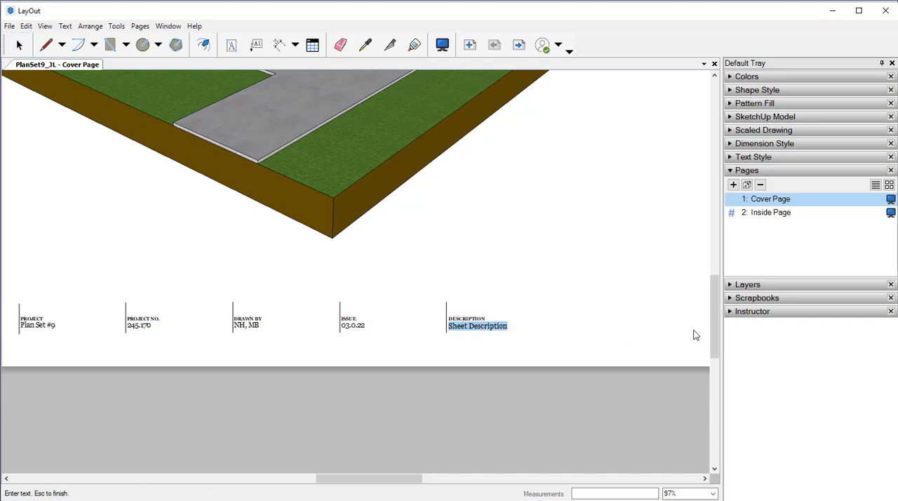
{"action": "type", "text": "Is"}
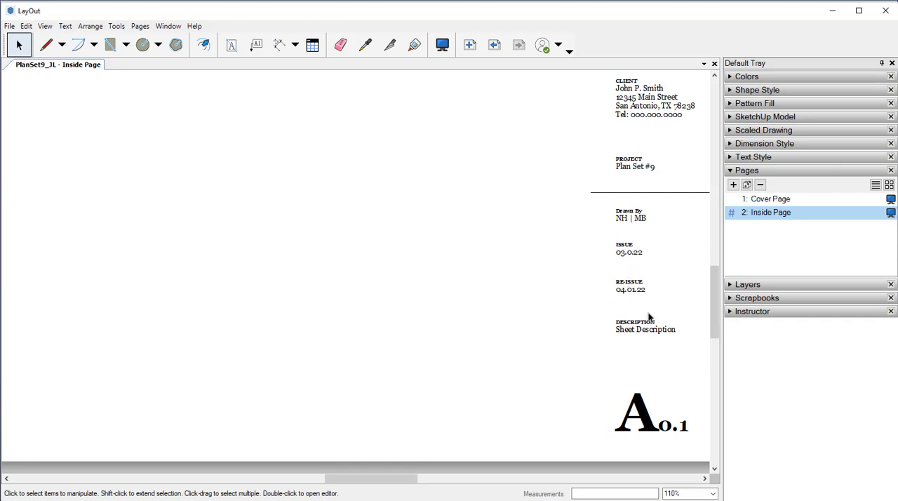
Duplicate the PROJECT text block on the Inside Page and place the copy in the empty area beside the title block
{"action": "left_click", "coordinate": [629, 167]}
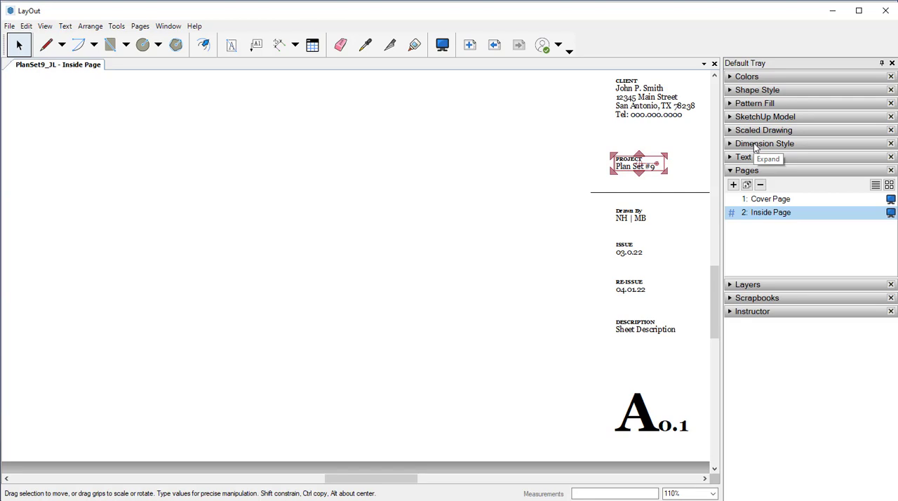
{"action": "left_click", "coordinate": [526, 234]}
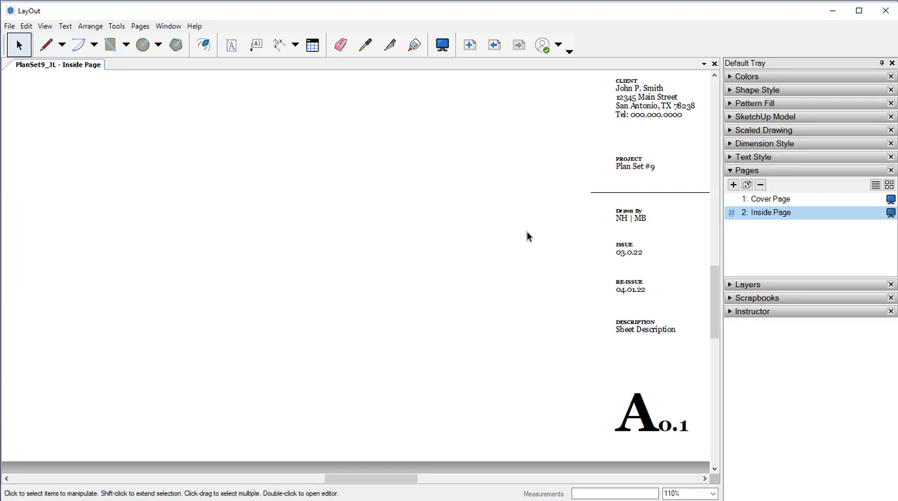
{"action": "key", "text": "ctrl+z"}
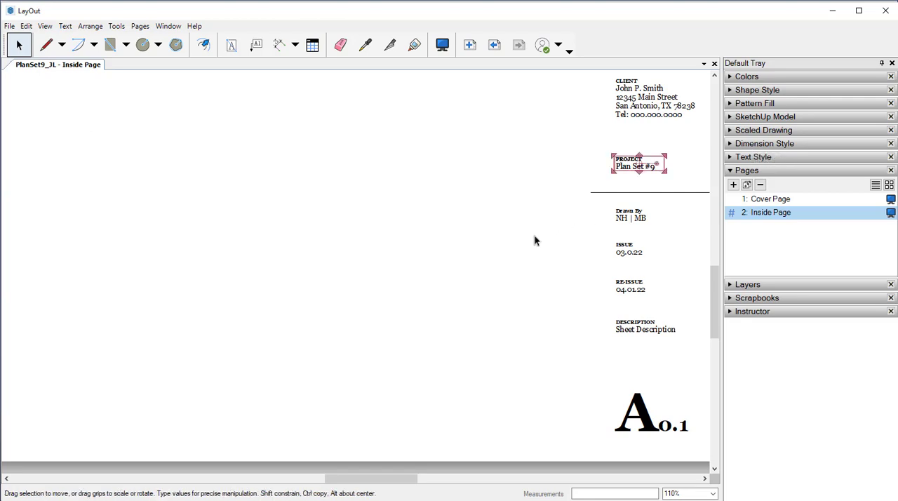
{"action": "mouse_move", "coordinate": [625, 169]}
{"action": "left_mouse_down"}
{"action": "mouse_move", "coordinate": [581, 214]}
{"action": "mouse_move", "coordinate": [519, 242]}
{"action": "left_mouse_up"}
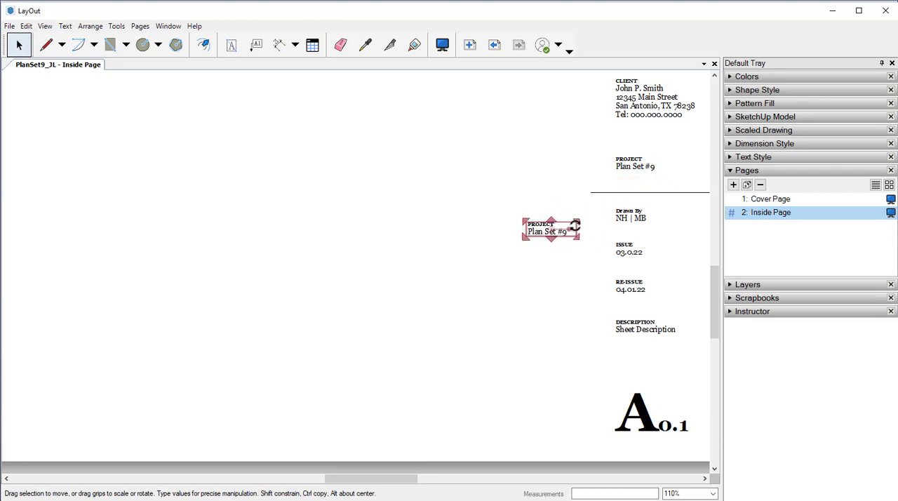
Delete the Drawn By text block and align the copied PROJECT block in its place above ISSUE
{"action": "left_click", "coordinate": [614, 213]}
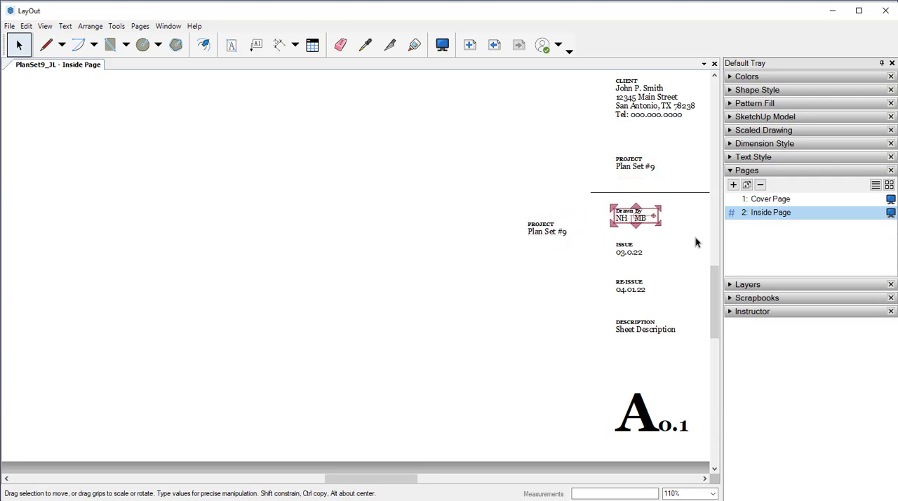
{"action": "key", "text": "Delete"}
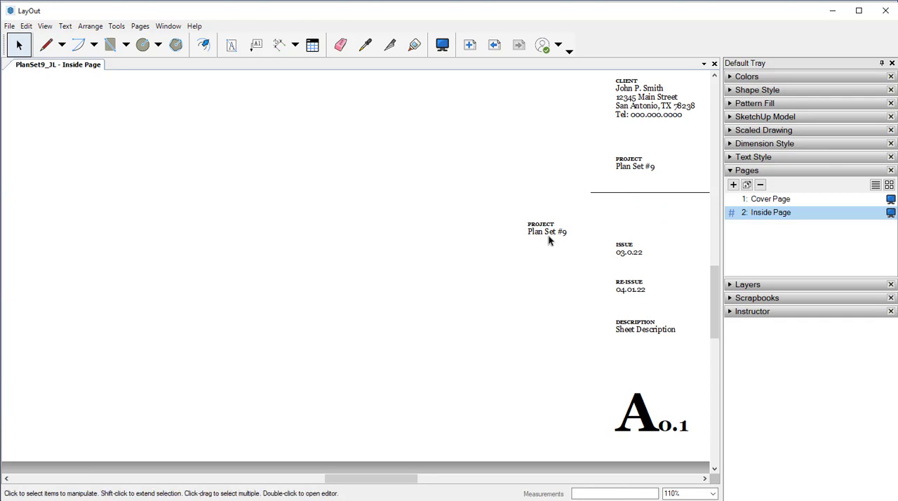
{"action": "mouse_move", "coordinate": [539, 228]}
{"action": "left_mouse_down"}
{"action": "mouse_move", "coordinate": [594, 215]}
{"action": "mouse_move", "coordinate": [625, 215]}
{"action": "mouse_move", "coordinate": [627, 225]}
{"action": "left_mouse_up"}
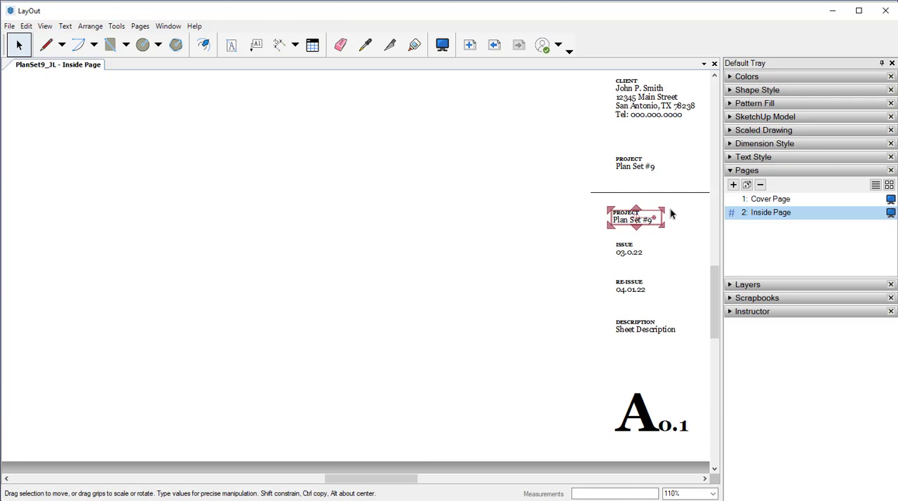
{"action": "key", "text": "Right"}
{"action": "key", "text": "Right"}
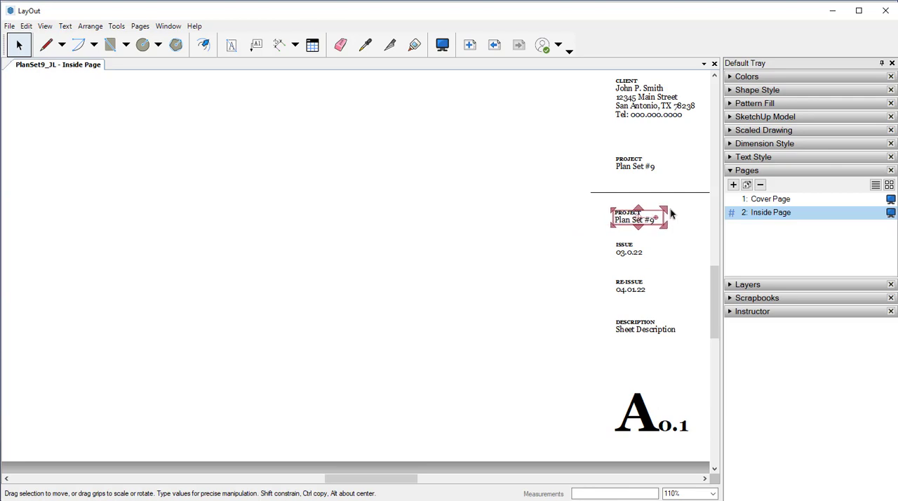
{"action": "key", "text": "Right"}
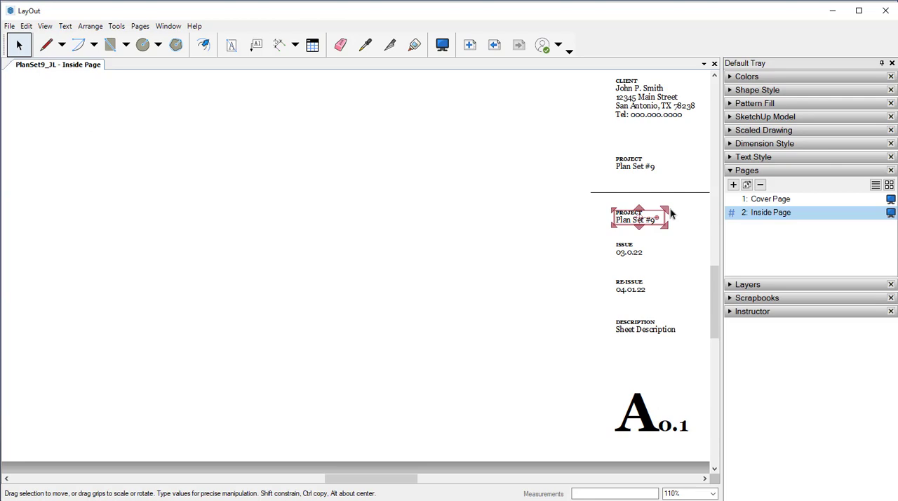
Replace the <ProjectName> tag in the copied text block above ISSUE with the <DrawnBy> auto-text tag
{"action": "left_click", "coordinate": [584, 217]}
{"action": "double_click", "coordinate": [634, 220]}
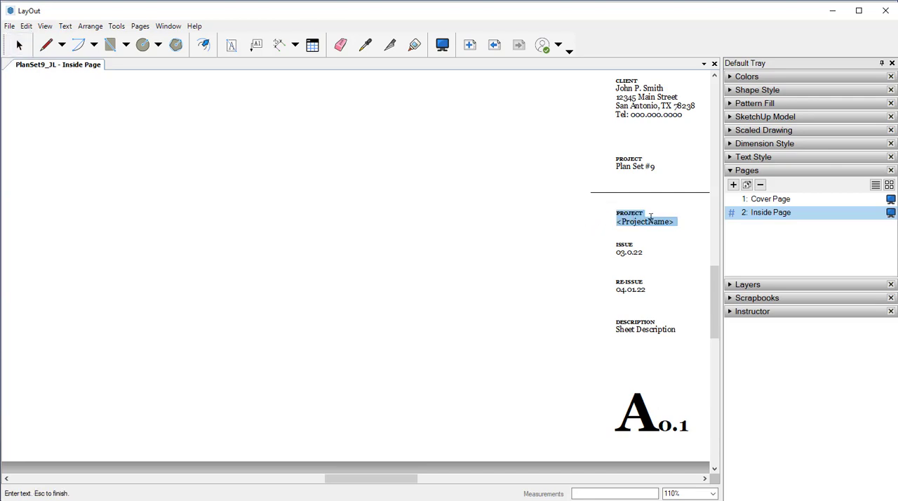
{"action": "left_click", "coordinate": [660, 221]}
{"action": "double_click", "coordinate": [652, 221]}
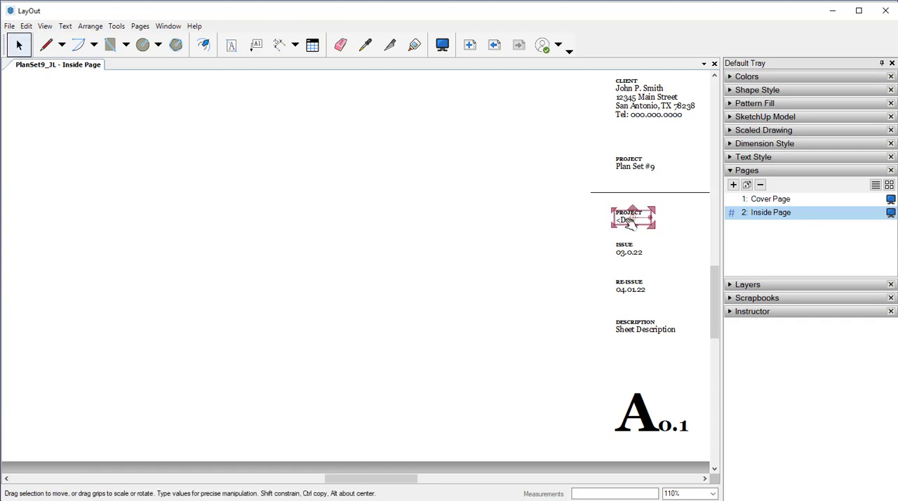
{"action": "double_click", "coordinate": [631, 222]}
{"action": "left_click", "coordinate": [630, 222]}
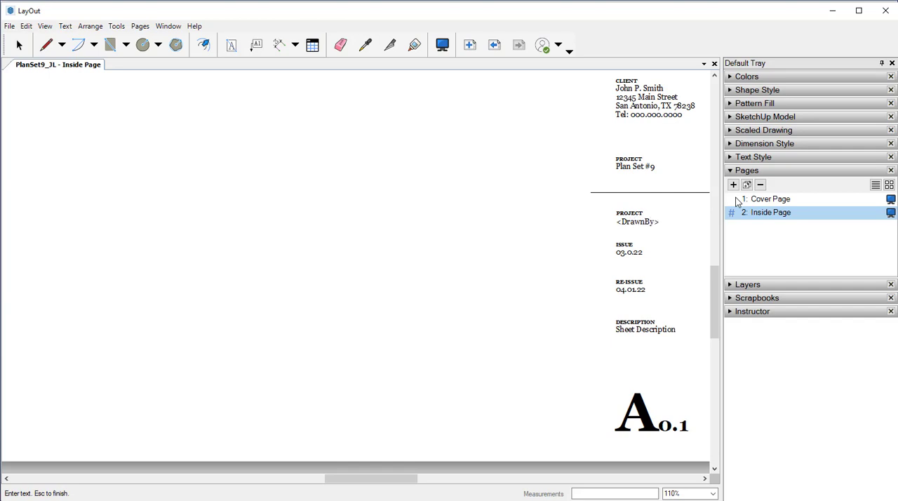
{"action": "type", "text": "awnBy"}
{"action": "key", "text": "Return"}
{"action": "key", "text": "Escape"}
{"action": "left_click", "coordinate": [635, 215]}
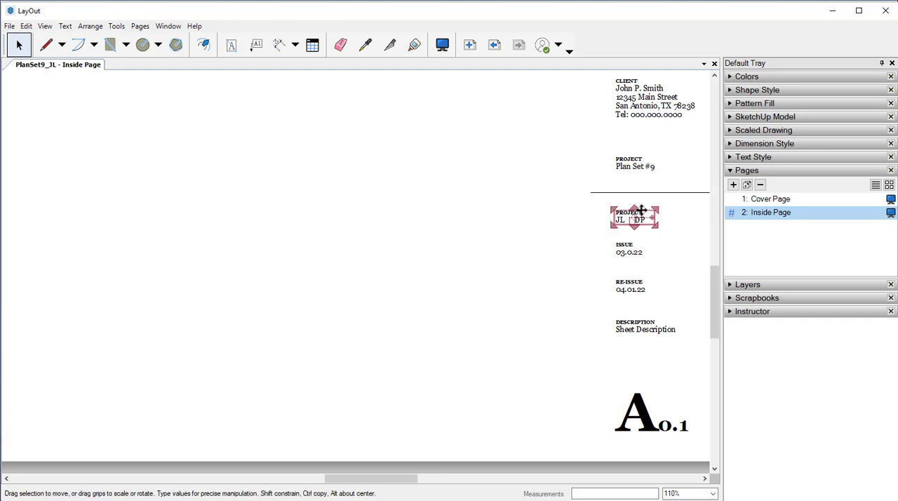
Change the heading of the text block above ISSUE to "Drawn By" and finish editing it
{"action": "double_click", "coordinate": [638, 211]}
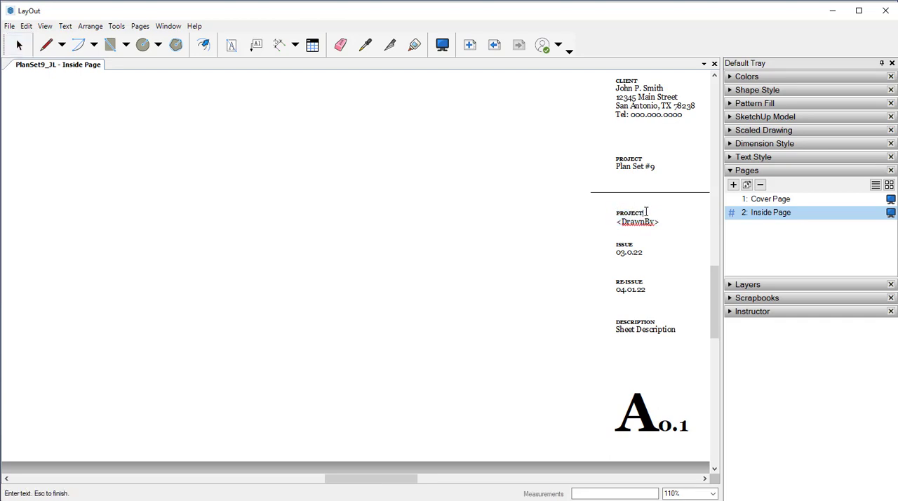
{"action": "left_click_drag", "start_coordinate": [645, 212], "coordinate": [596, 215]}
{"action": "type", "text": "Drawn By"}
{"action": "left_click", "coordinate": [64, 26]}
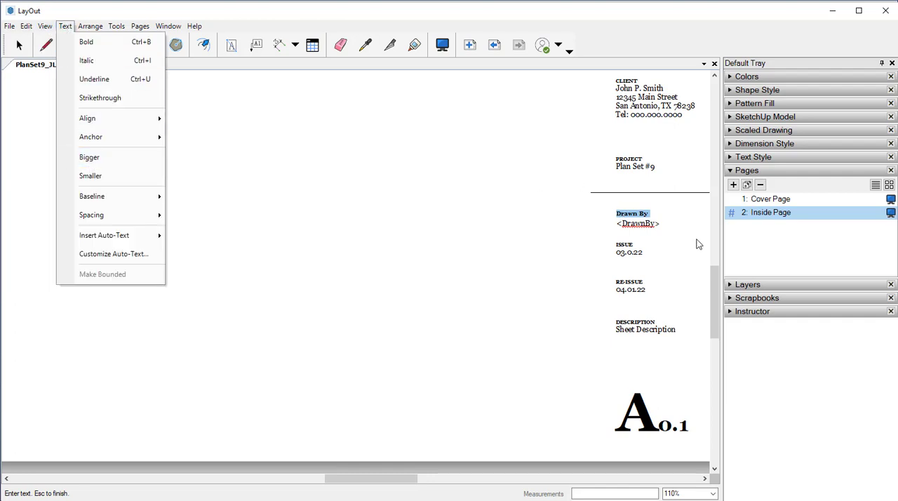
{"action": "key", "text": "Escape"}
{"action": "key", "text": "Escape"}
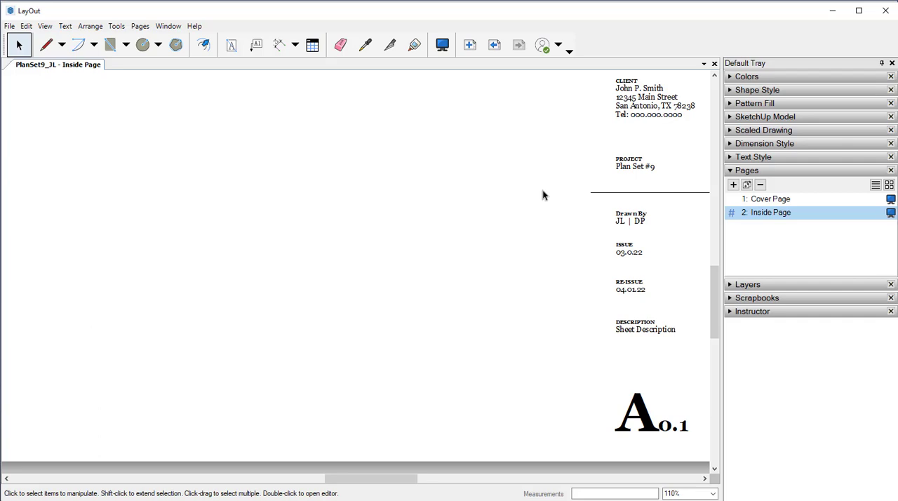
{"action": "left_click", "coordinate": [637, 219]}
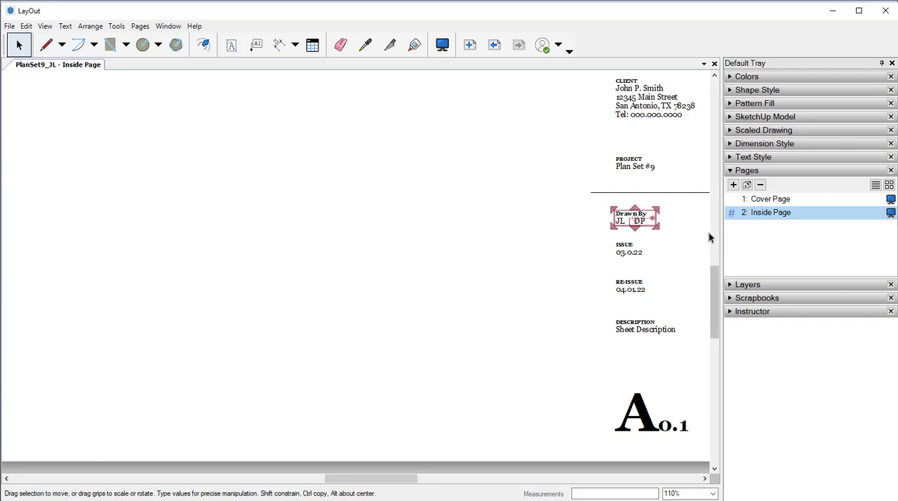
Paste the copied Drawn By text block into the current layer of the Cover Page and place it above the existing DRAWN BY field
{"action": "left_click", "coordinate": [768, 200]}
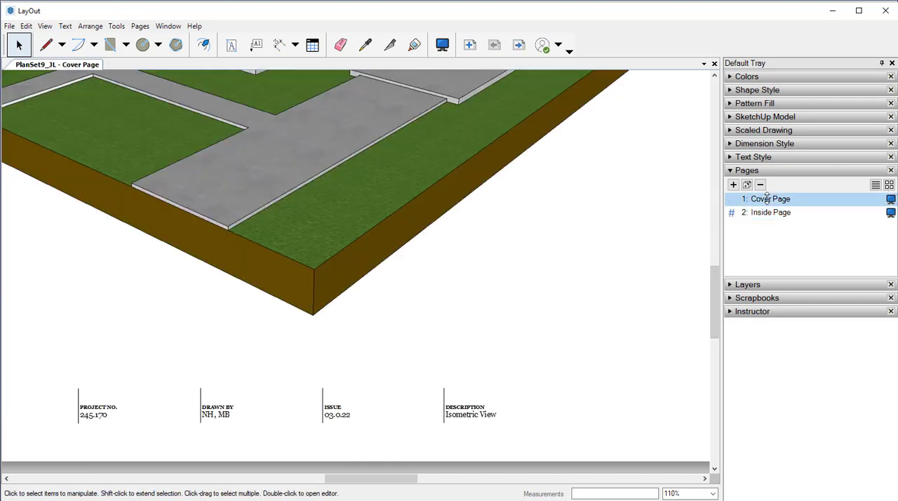
{"action": "left_click", "coordinate": [281, 356]}
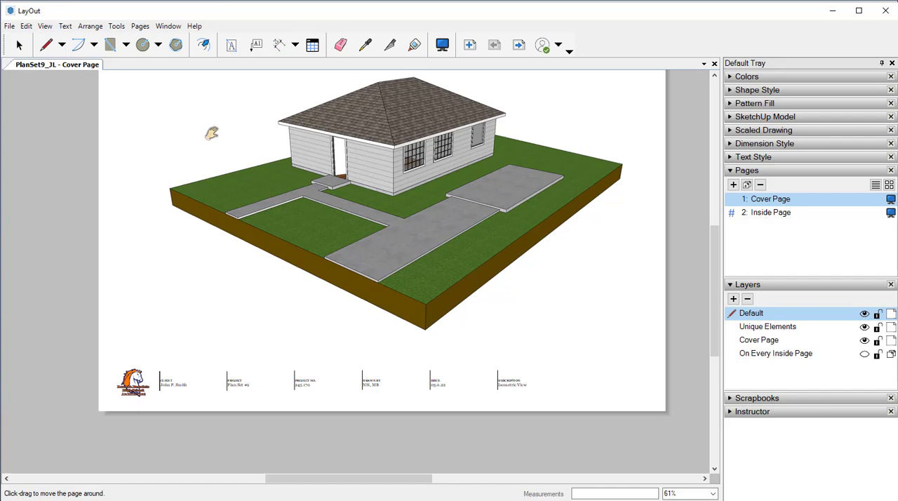
{"action": "middle_click_drag", "start_coordinate": [212, 134], "coordinate": [255, 169]}
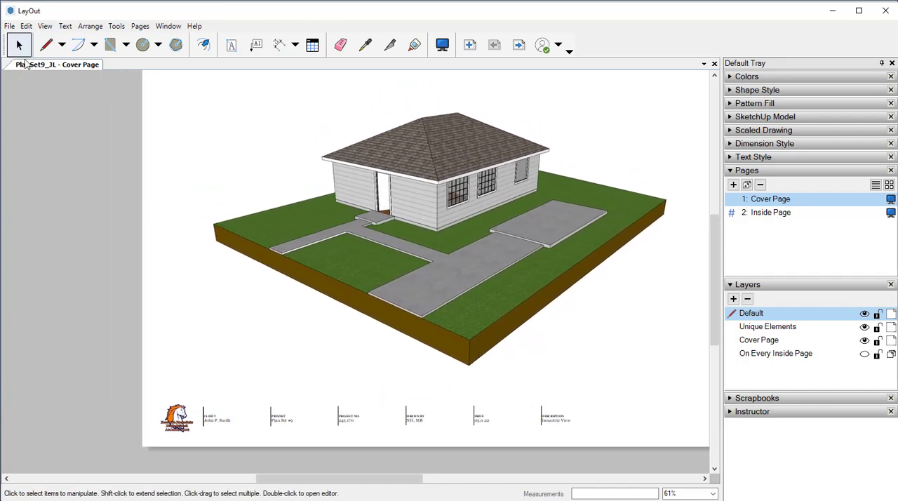
{"action": "left_click", "coordinate": [25, 26]}
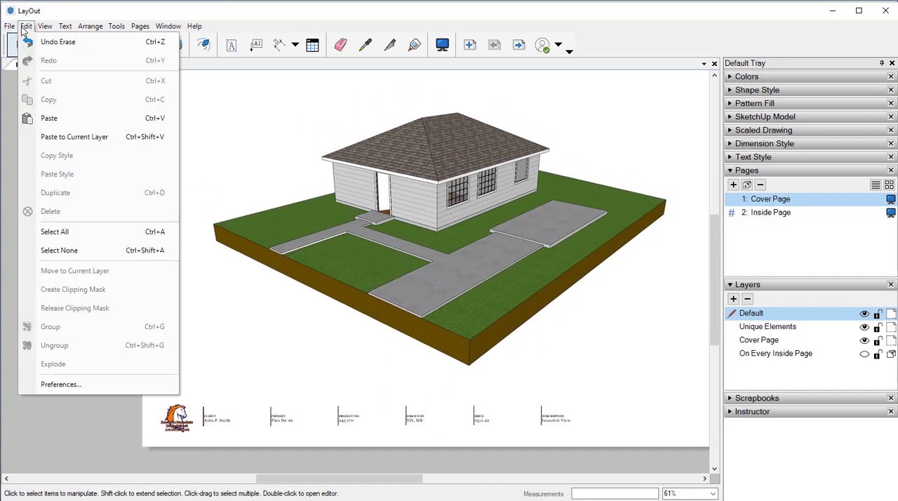
{"action": "left_click", "coordinate": [57, 138]}
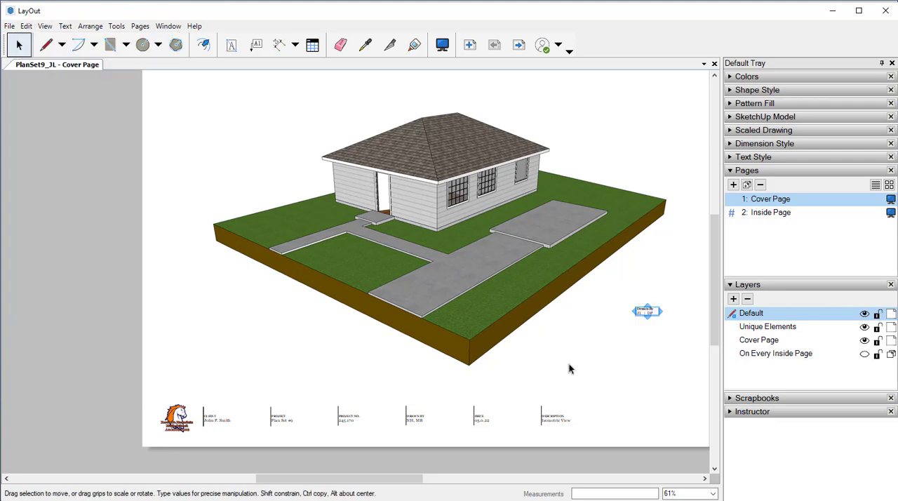
{"action": "mouse_move", "coordinate": [646, 311]}
{"action": "left_mouse_down"}
{"action": "mouse_move", "coordinate": [451, 379]}
{"action": "mouse_move", "coordinate": [414, 406]}
{"action": "left_mouse_up"}
{"action": "scroll", "coordinate": [421, 429], "scroll_direction": "up", "scroll_amount": 3}
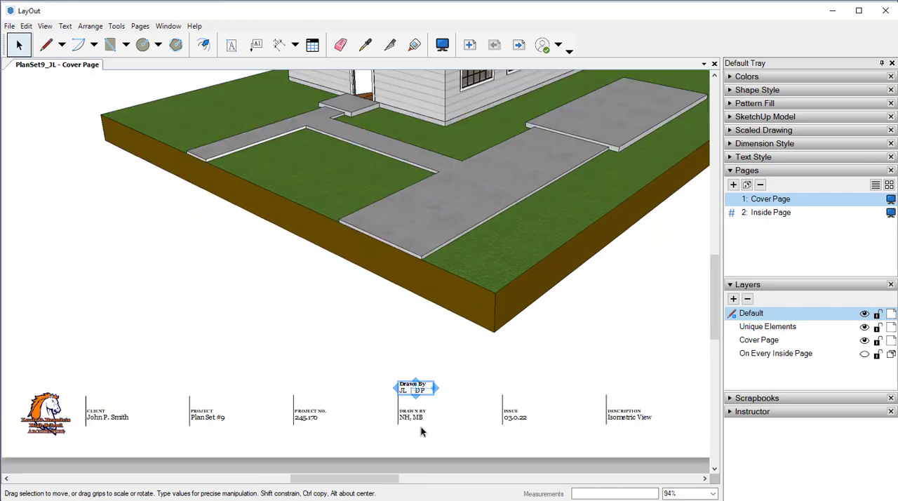
{"action": "scroll", "coordinate": [421, 429], "scroll_direction": "up", "scroll_amount": 3}
Change the heading of the pasted Drawn By text block on the Cover Page to "DRAWN BY" in capitals
{"action": "left_click", "coordinate": [406, 387]}
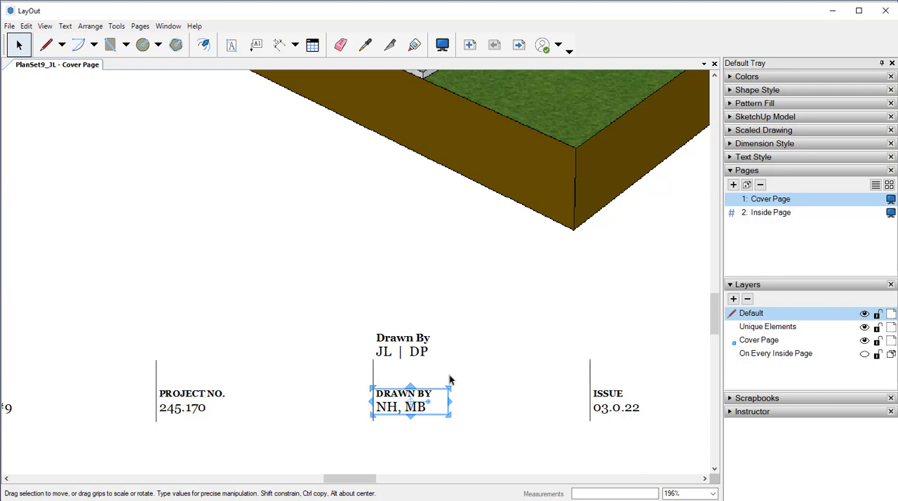
{"action": "left_click", "coordinate": [404, 339]}
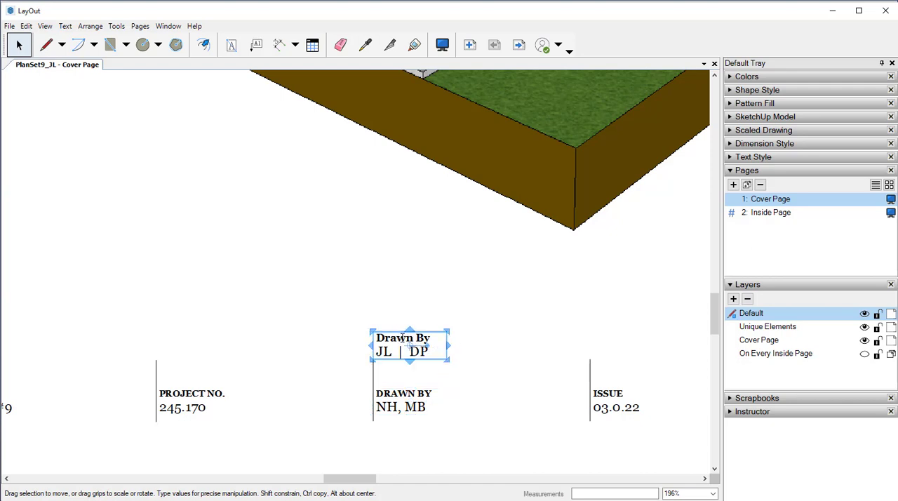
{"action": "double_click", "coordinate": [405, 338]}
{"action": "left_click", "coordinate": [431, 338]}
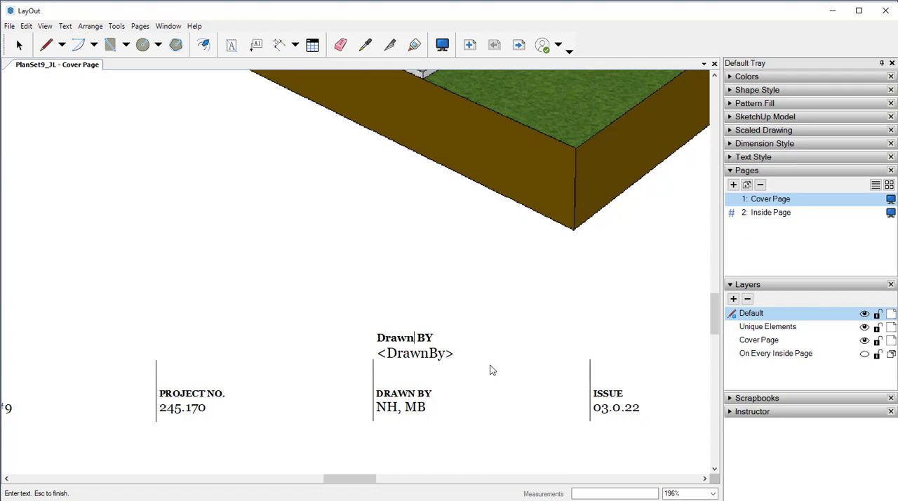
{"action": "key", "text": "BackSpace"}
{"action": "key", "text": "BackSpace"}
{"action": "key", "text": "BackSpace"}
{"action": "key", "text": "BackSpace"}
{"action": "type", "text": "RAN"}
{"action": "type", "text": "WN"}
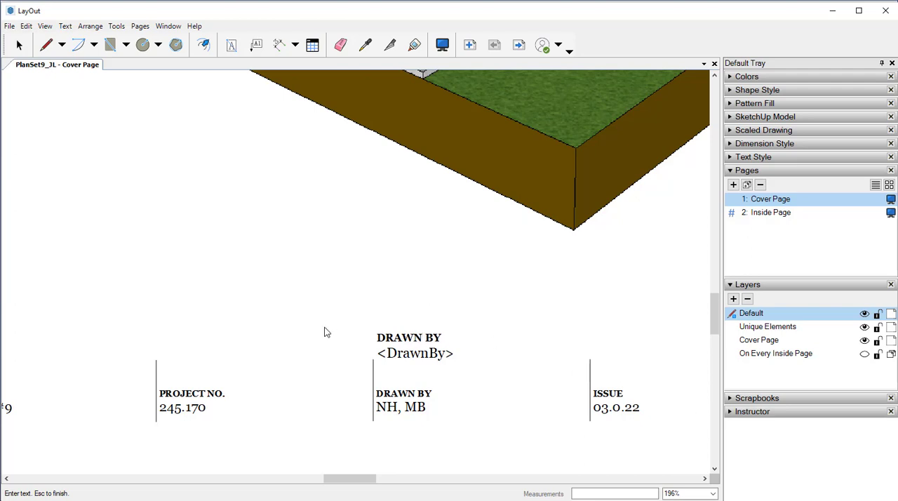
{"action": "key", "text": "Escape"}
Delete the original DRAWN BY text block on the Cover Page and move the auto-text copy into its place beside the divider line
{"action": "left_click", "coordinate": [384, 347]}
{"action": "left_click", "coordinate": [390, 399]}
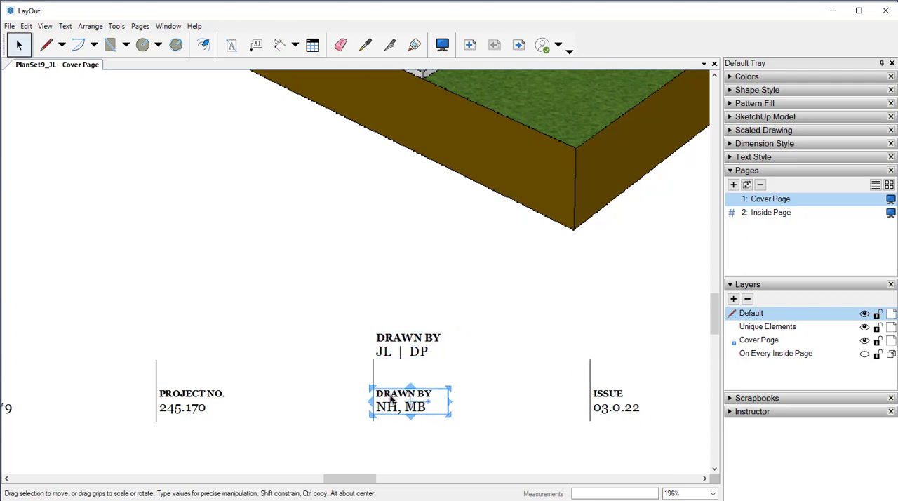
{"action": "key", "text": "Delete"}
{"action": "mouse_move", "coordinate": [401, 348]}
{"action": "left_mouse_down"}
{"action": "mouse_move", "coordinate": [421, 392]}
{"action": "mouse_move", "coordinate": [407, 400]}
{"action": "mouse_move", "coordinate": [242, 419]}
{"action": "mouse_move", "coordinate": [238, 409]}
{"action": "mouse_move", "coordinate": [334, 411]}
{"action": "mouse_move", "coordinate": [397, 401]}
{"action": "mouse_move", "coordinate": [416, 405]}
{"action": "mouse_move", "coordinate": [413, 412]}
{"action": "left_mouse_up"}
{"action": "left_click", "coordinate": [432, 328]}
{"action": "scroll", "coordinate": [465, 341], "scroll_direction": "down", "scroll_amount": 2}
Copy the DRAWN BY block from the Cover Page, paste it into the Inside Page's current layer, and place it beside the Drawn By field
{"action": "left_click", "coordinate": [409, 277]}
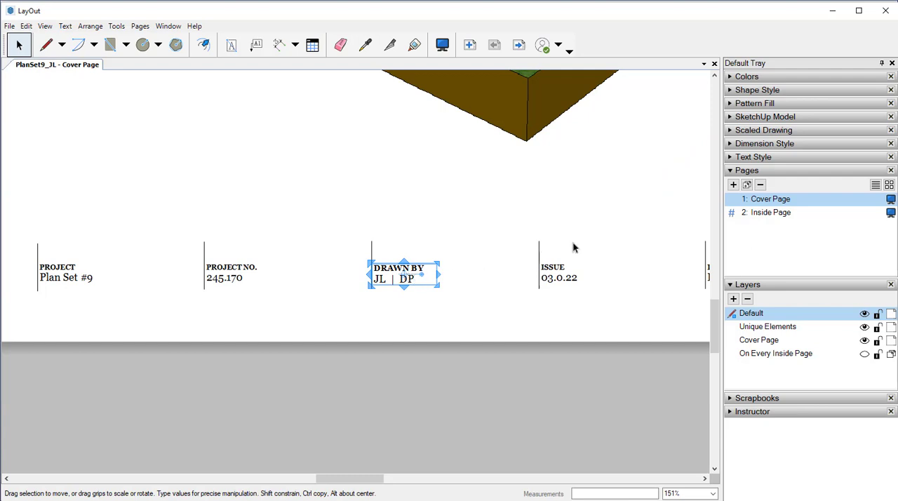
{"action": "left_click", "coordinate": [760, 215]}
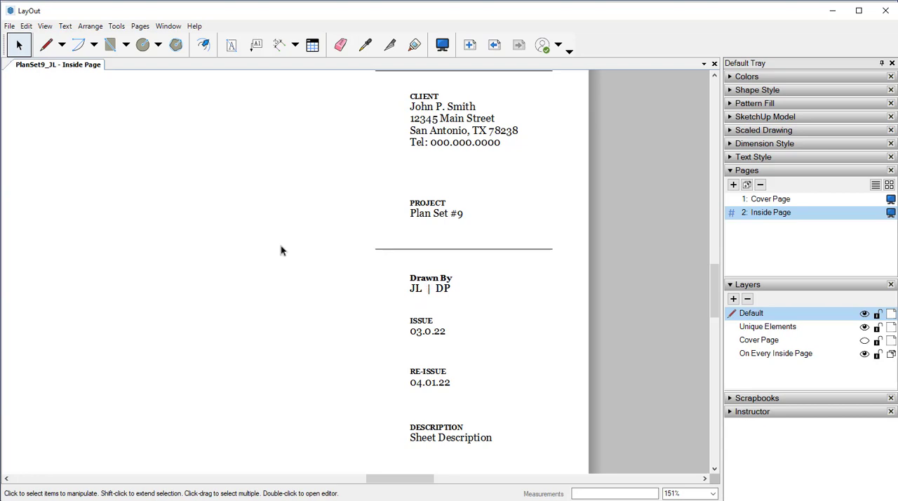
{"action": "left_click", "coordinate": [26, 26]}
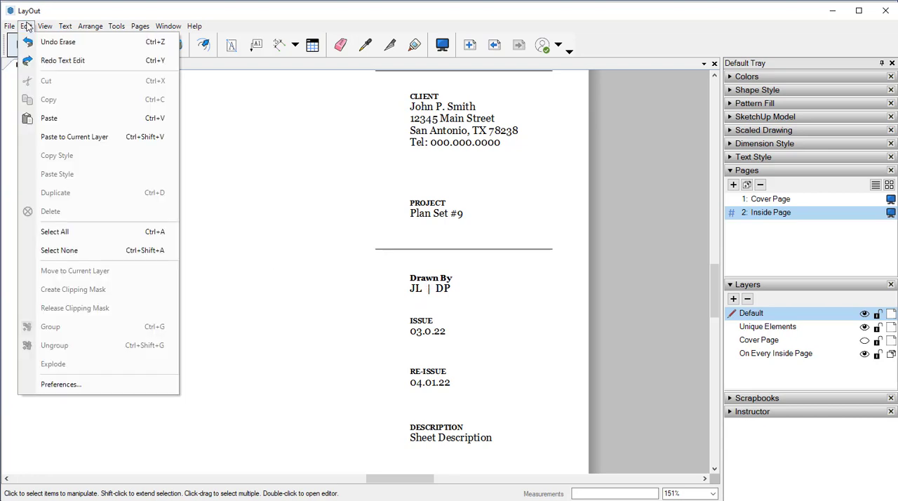
{"action": "left_click", "coordinate": [56, 138]}
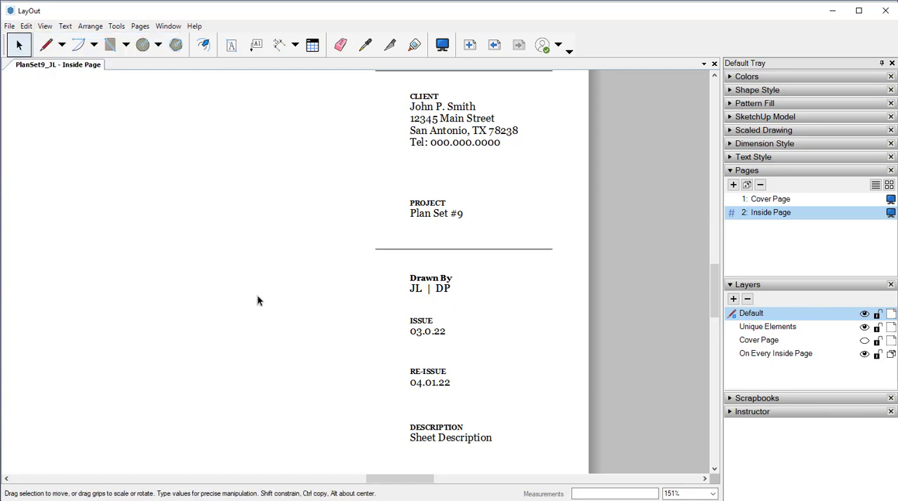
{"action": "scroll", "coordinate": [257, 301], "scroll_direction": "down", "scroll_amount": 4}
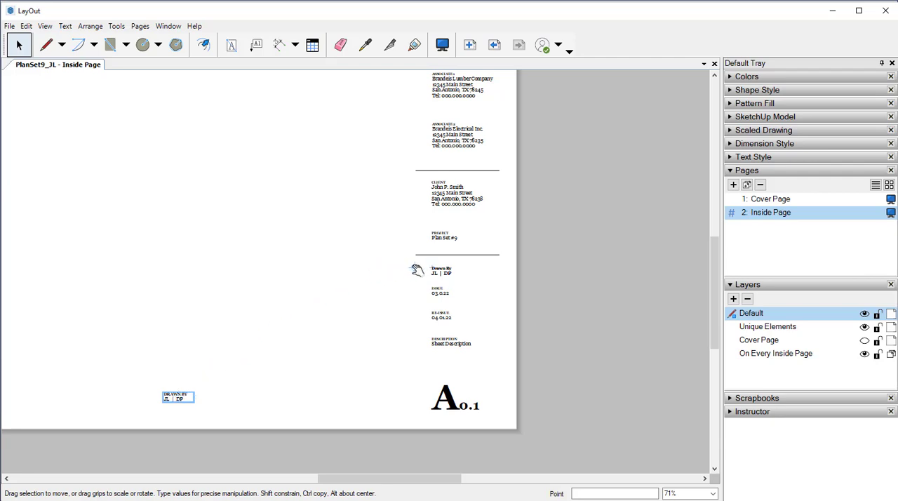
{"action": "scroll", "coordinate": [401, 272], "scroll_direction": "up", "scroll_amount": 1}
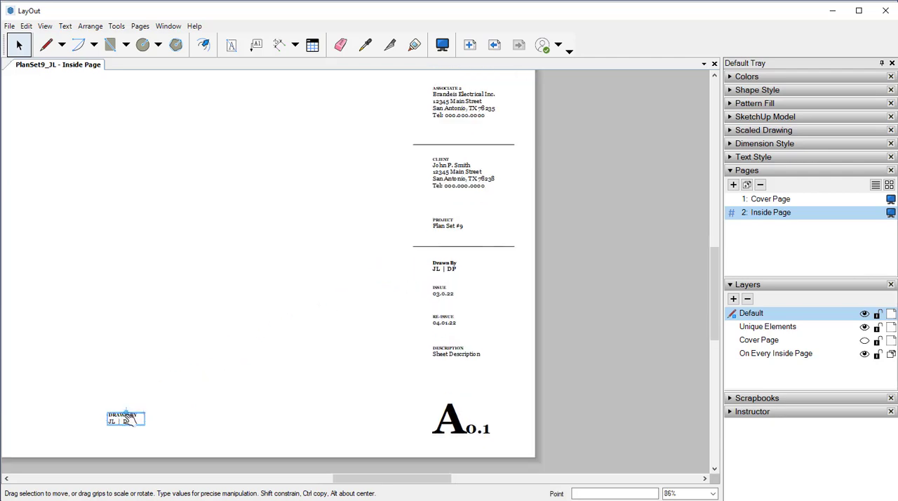
{"action": "mouse_move", "coordinate": [111, 419]}
{"action": "left_mouse_down"}
{"action": "mouse_move", "coordinate": [215, 347]}
{"action": "mouse_move", "coordinate": [366, 274]}
{"action": "mouse_move", "coordinate": [306, 248]}
{"action": "left_mouse_up"}
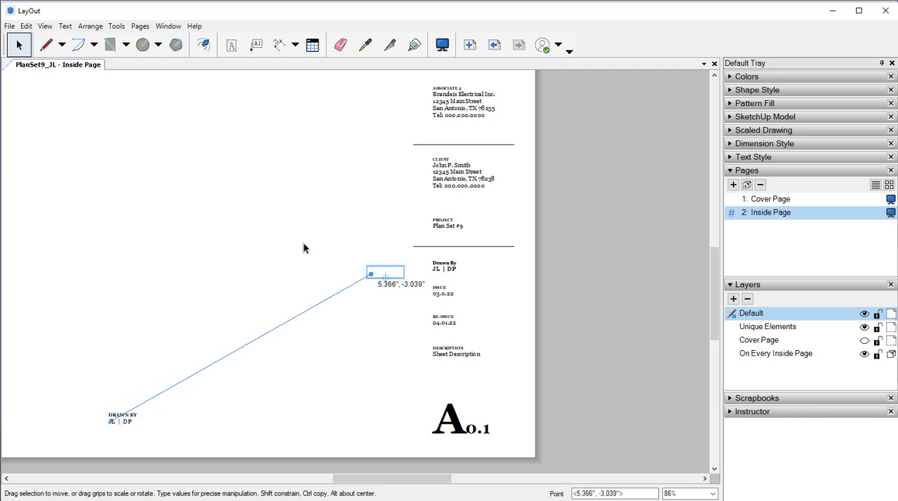
{"action": "left_click", "coordinate": [291, 242]}
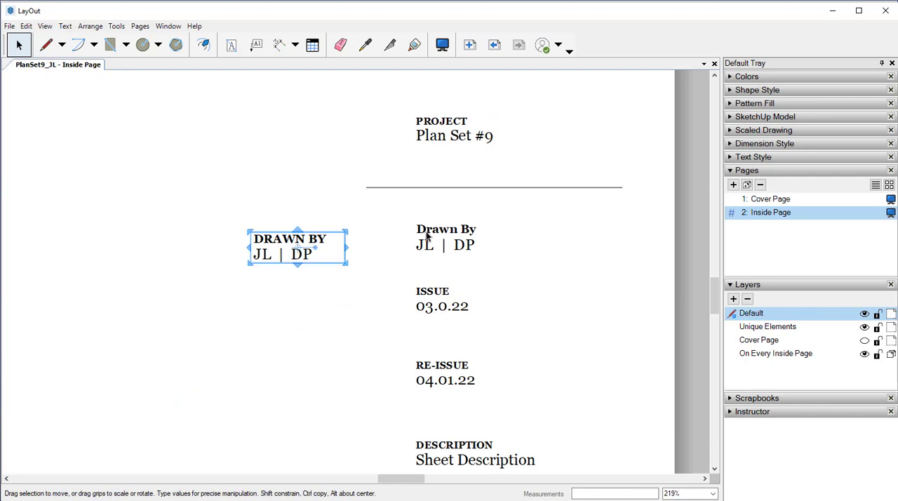
Delete the old Drawn By block on the Inside Page and align the pasted DRAWN BY block in its place above ISSUE
{"action": "left_click", "coordinate": [428, 235]}
{"action": "key", "text": "Delete"}
{"action": "mouse_move", "coordinate": [304, 242]}
{"action": "left_mouse_down"}
{"action": "mouse_move", "coordinate": [431, 218]}
{"action": "mouse_move", "coordinate": [429, 224]}
{"action": "mouse_move", "coordinate": [463, 229]}
{"action": "left_mouse_up"}
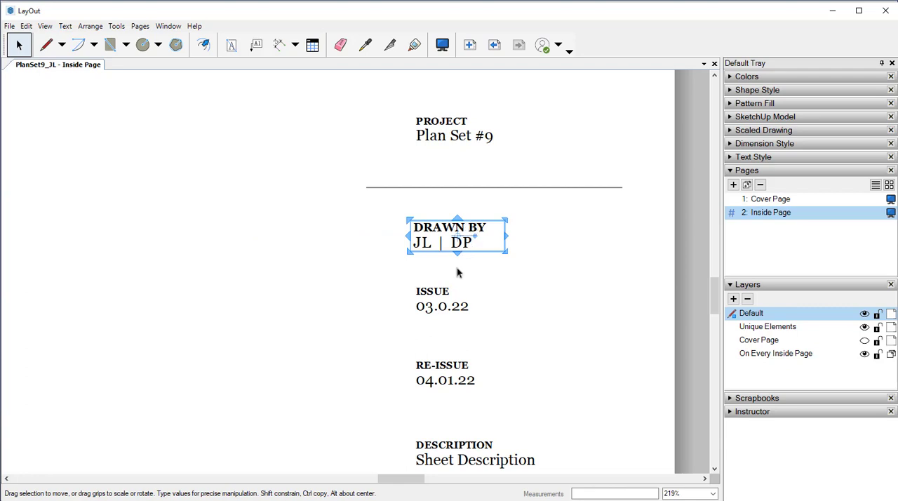
{"action": "key", "text": "Right"}
{"action": "key", "text": "Up"}
{"action": "left_click", "coordinate": [314, 242]}
{"action": "scroll", "coordinate": [314, 242], "scroll_direction": "down", "scroll_amount": 5}
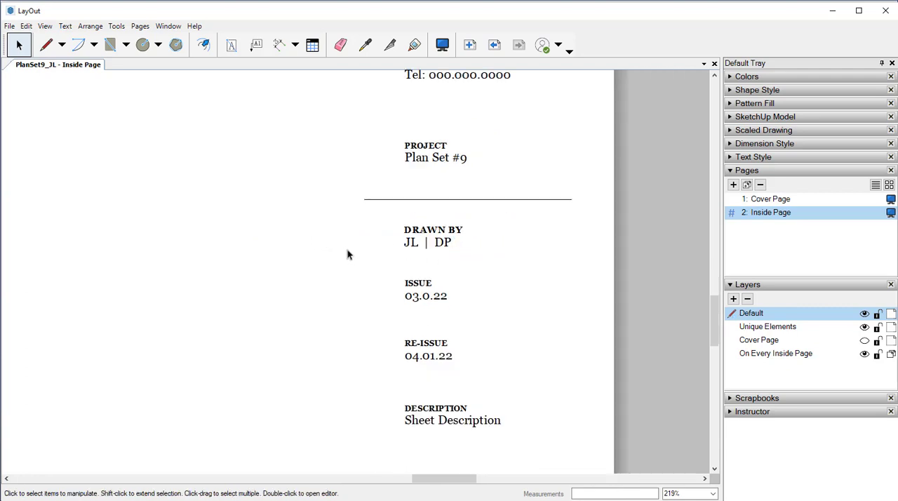
{"action": "scroll", "coordinate": [402, 237], "scroll_direction": "up", "scroll_amount": 2}
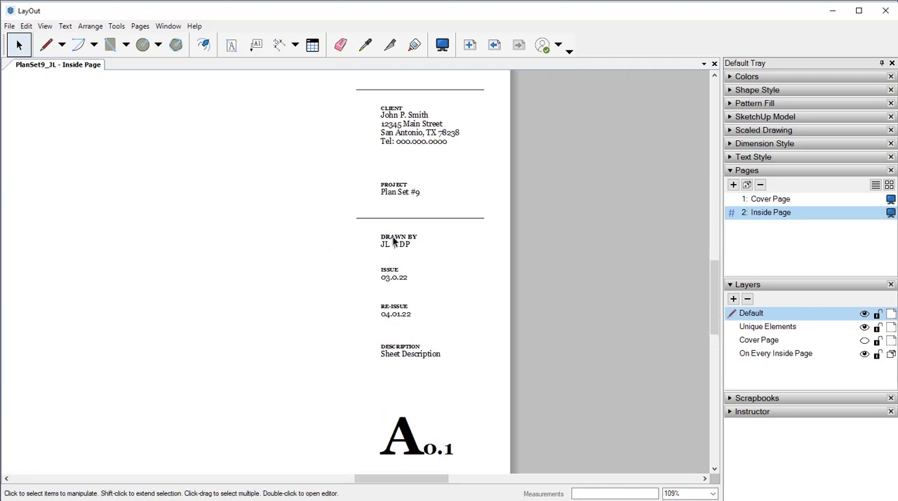
{"action": "left_click", "coordinate": [394, 241]}
{"action": "double_click", "coordinate": [393, 241]}
{"action": "left_click", "coordinate": [303, 267]}
Insert ArchitectureLogo.png on the Inside Page, scale it down, and place it beside the TLA placeholder logo
{"action": "scroll", "coordinate": [303, 266], "scroll_direction": "down", "scroll_amount": 4}
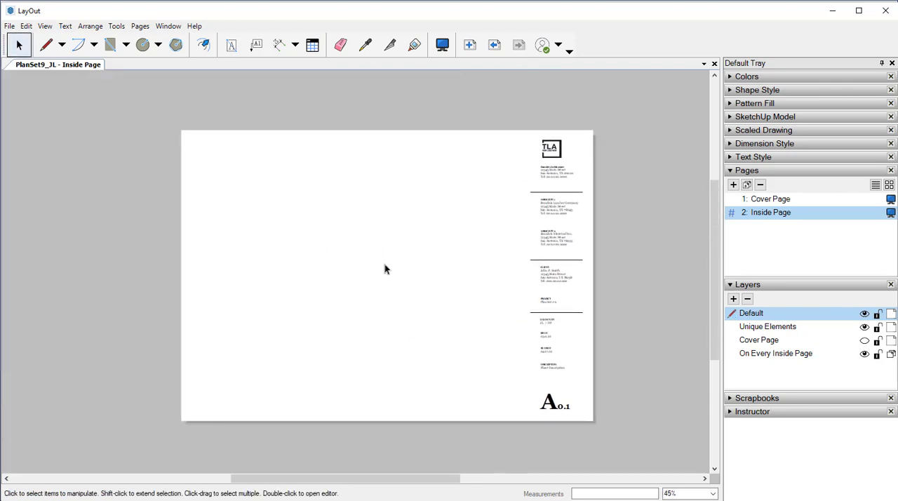
{"action": "left_click", "coordinate": [14, 26]}
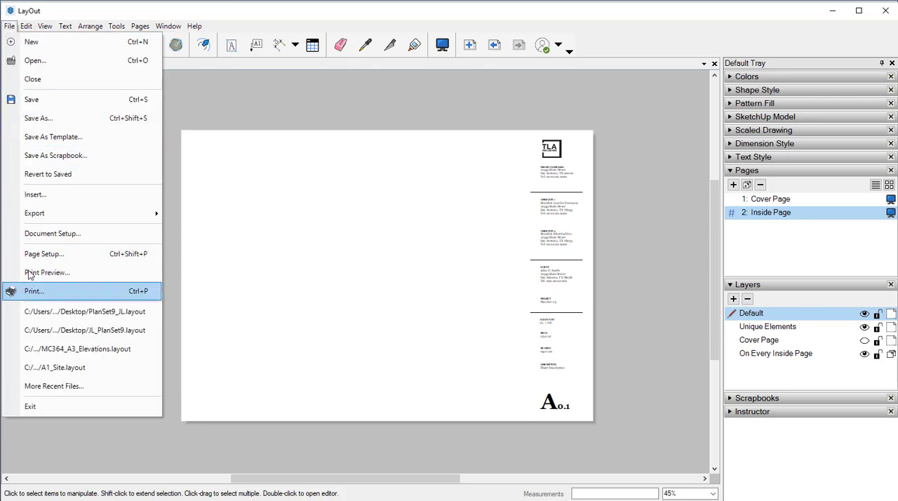
{"action": "left_click", "coordinate": [47, 194]}
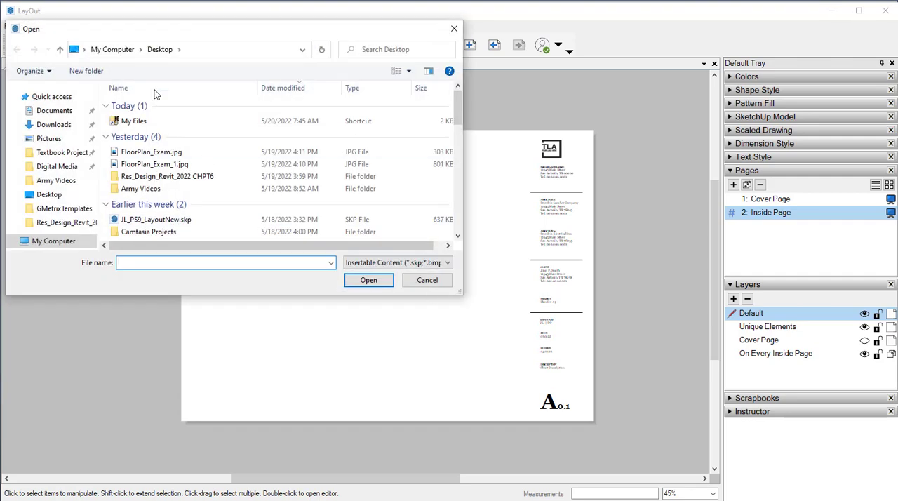
{"action": "scroll", "coordinate": [168, 154], "scroll_direction": "down", "scroll_amount": 3}
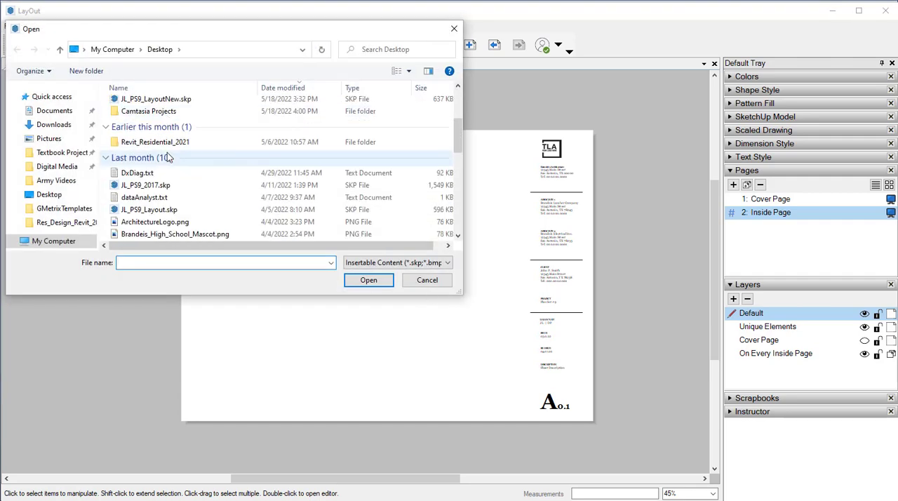
{"action": "left_click", "coordinate": [166, 221]}
{"action": "left_click", "coordinate": [381, 283]}
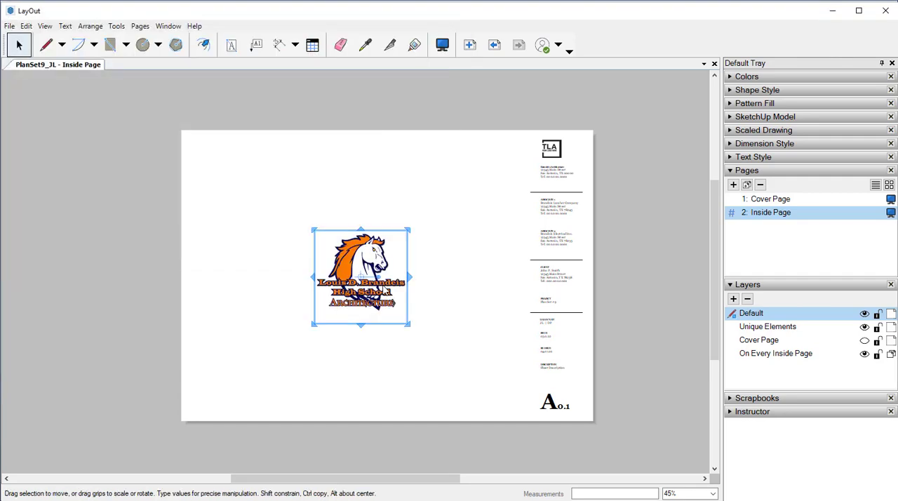
{"action": "left_click_drag", "start_coordinate": [407, 324], "coordinate": [507, 190]}
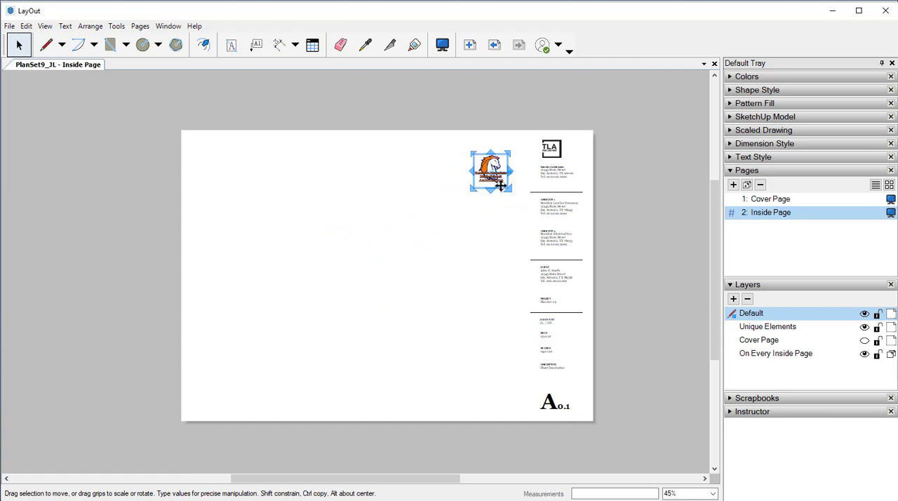
{"action": "scroll", "coordinate": [517, 160], "scroll_direction": "up", "scroll_amount": 5}
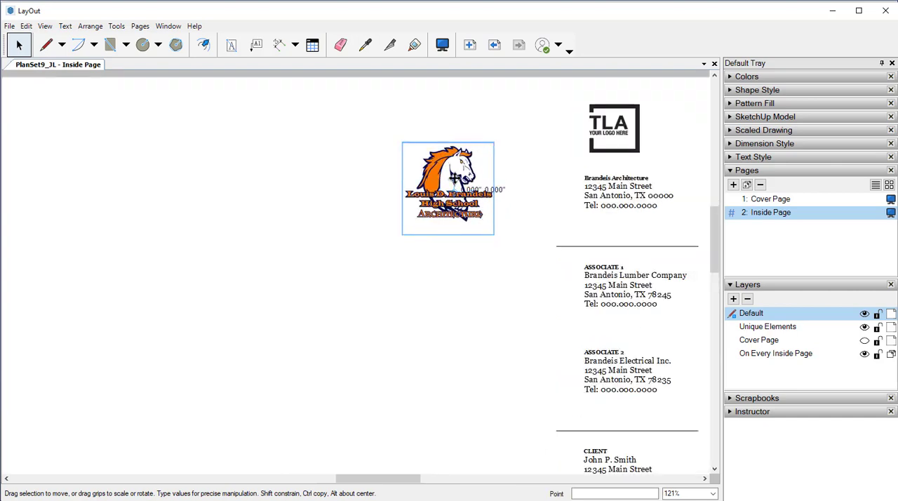
Replace the TLA placeholder with the horse logo, shrinking it slightly and centring it above the Brandeis Architecture address
{"action": "left_click_drag", "start_coordinate": [454, 177], "coordinate": [614, 118]}
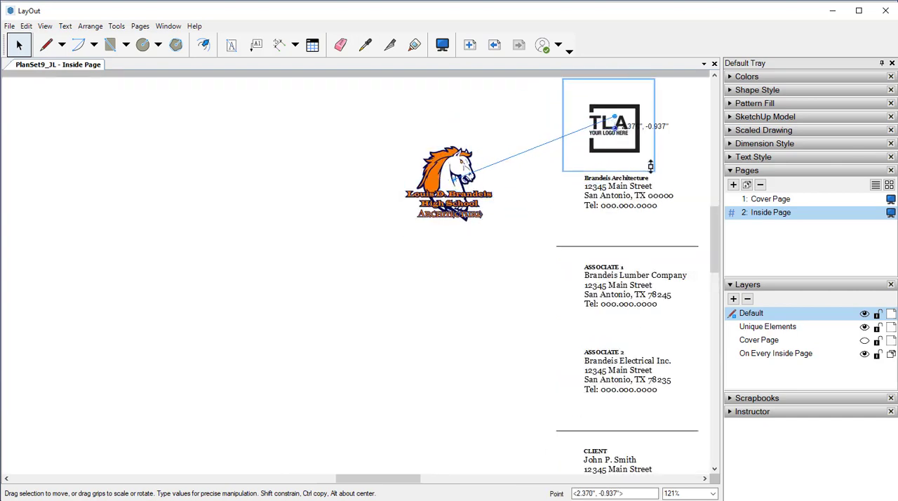
{"action": "left_click_drag", "start_coordinate": [652, 166], "coordinate": [653, 165]}
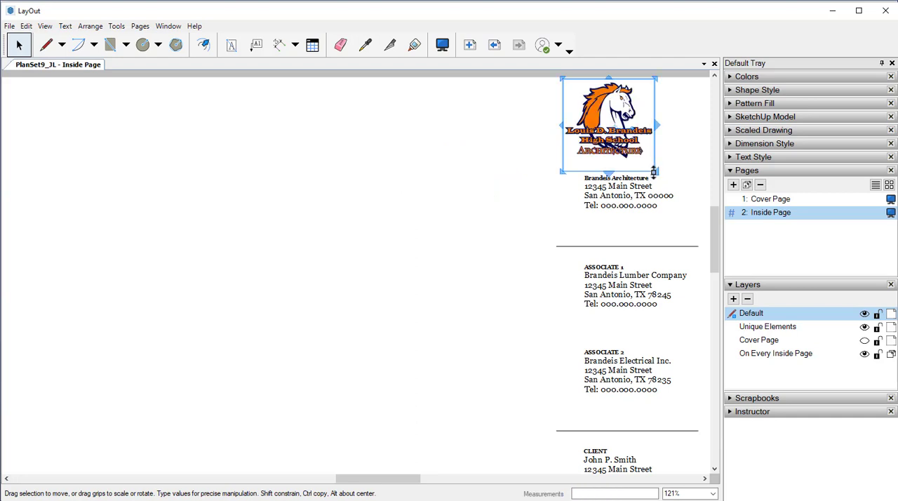
{"action": "left_click_drag", "start_coordinate": [655, 172], "coordinate": [639, 156]}
{"action": "mouse_move", "coordinate": [602, 121]}
{"action": "left_mouse_down"}
{"action": "mouse_move", "coordinate": [625, 131]}
{"action": "mouse_move", "coordinate": [602, 119]}
{"action": "left_mouse_up"}
{"action": "left_click_drag", "start_coordinate": [601, 98], "coordinate": [615, 109]}
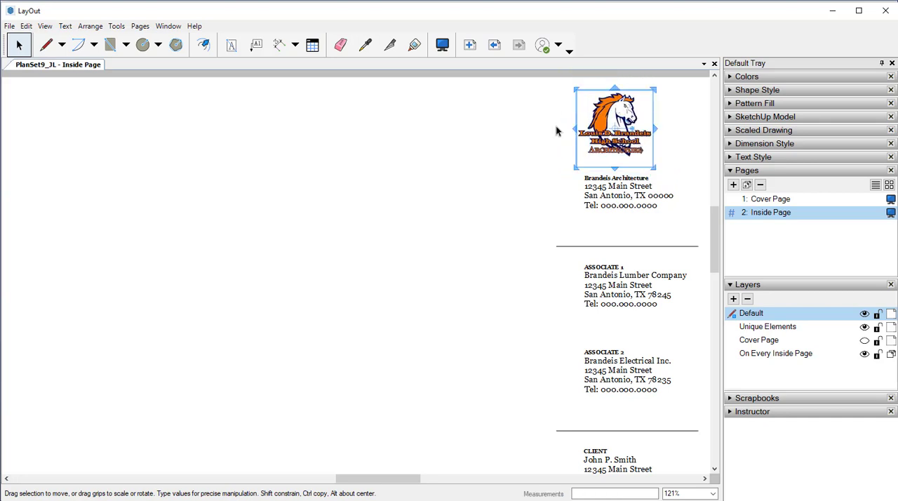
{"action": "left_click", "coordinate": [493, 174]}
{"action": "scroll", "coordinate": [478, 188], "scroll_direction": "down", "scroll_amount": 3}
{"action": "scroll", "coordinate": [444, 206], "scroll_direction": "down", "scroll_amount": 3}
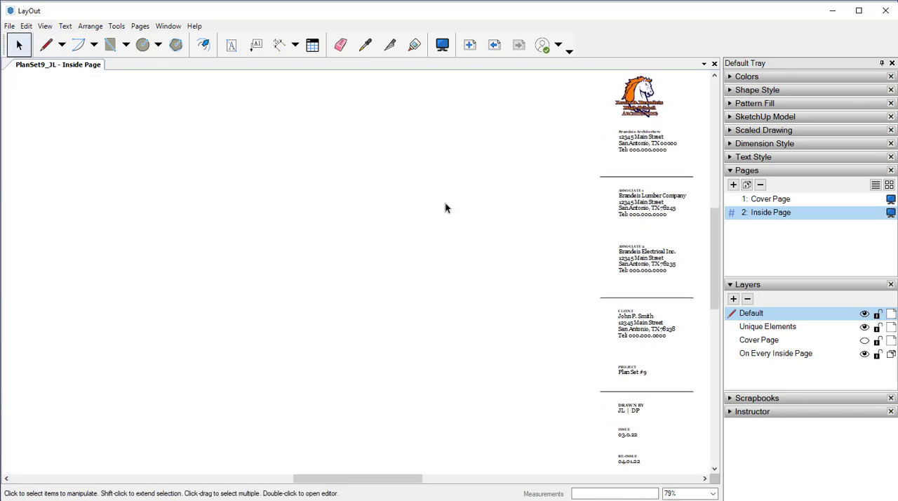
Insert JL_PS9_LayoutNew.skp on the Inside Page and scale its viewport down to about half size
{"action": "scroll", "coordinate": [156, 125], "scroll_direction": "up", "scroll_amount": 1}
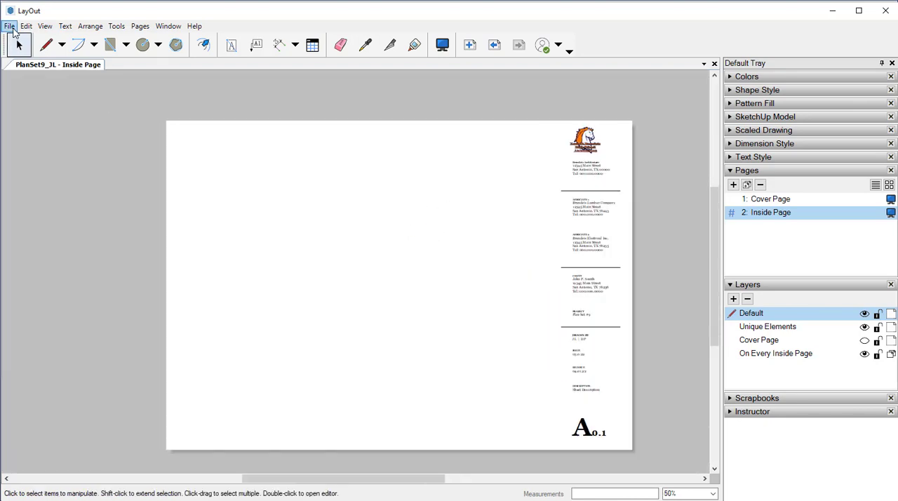
{"action": "left_click", "coordinate": [9, 25]}
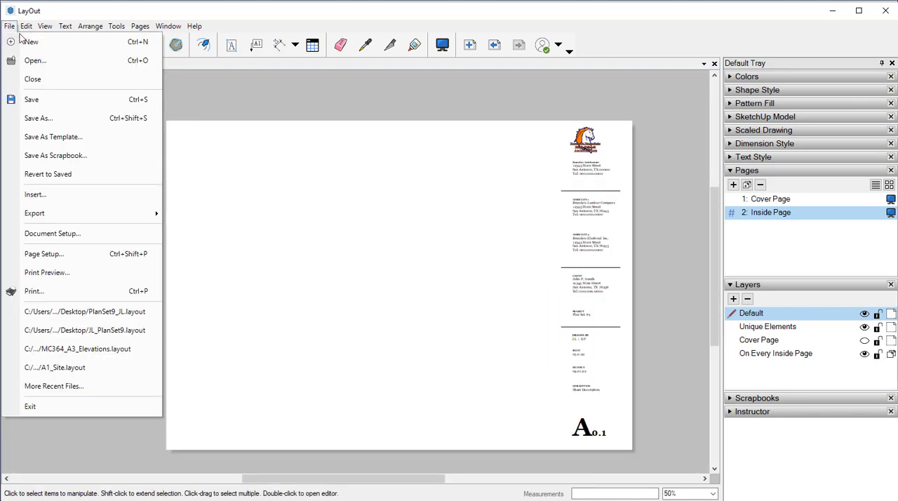
{"action": "left_click", "coordinate": [54, 200]}
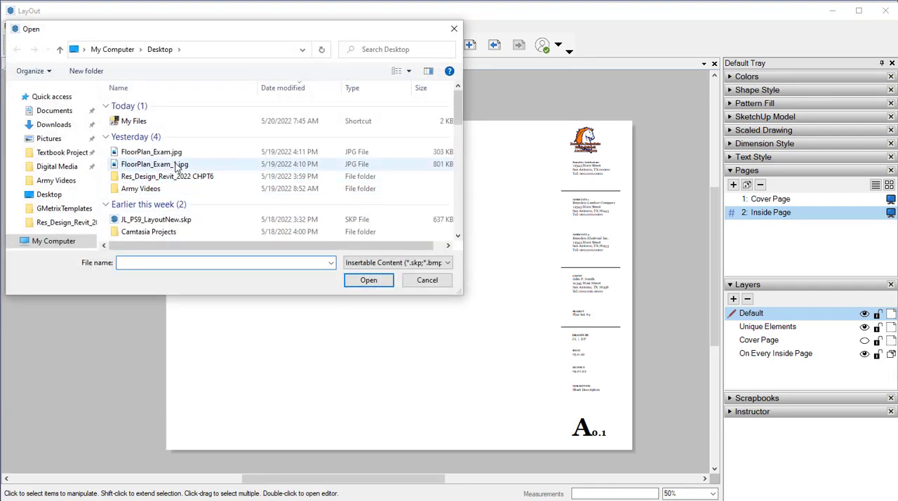
{"action": "left_click", "coordinate": [175, 220]}
{"action": "left_click", "coordinate": [367, 278]}
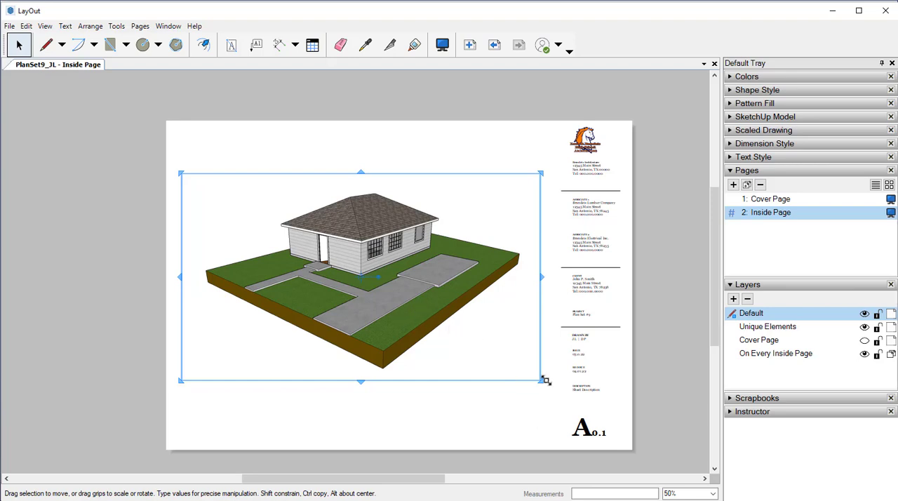
{"action": "left_click_drag", "start_coordinate": [542, 381], "coordinate": [454, 329]}
{"action": "left_click_drag", "start_coordinate": [363, 272], "coordinate": [346, 264]}
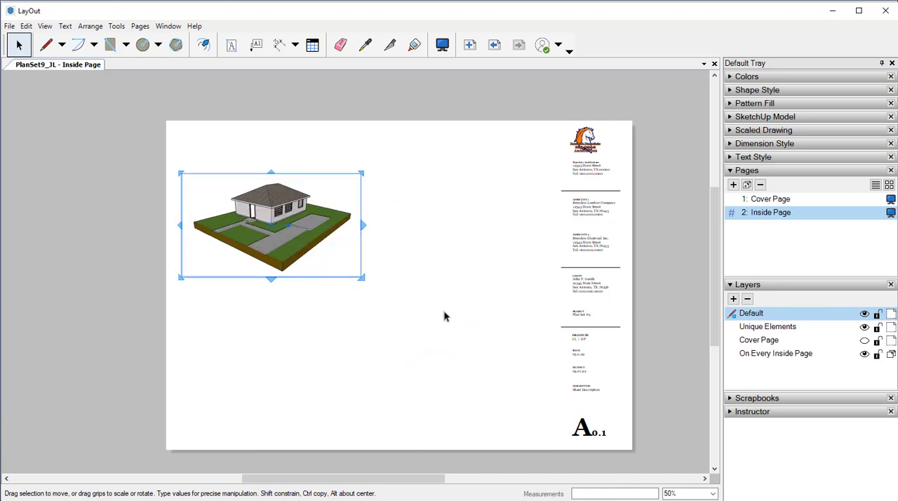
{"action": "left_click_drag", "start_coordinate": [288, 225], "coordinate": [279, 226]}
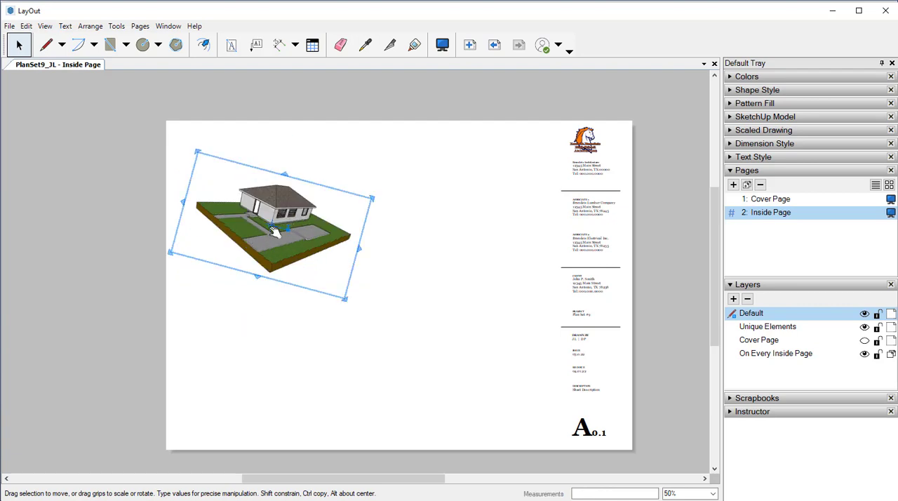
{"action": "key", "text": "ctrl+z"}
{"action": "key", "text": "Escape"}
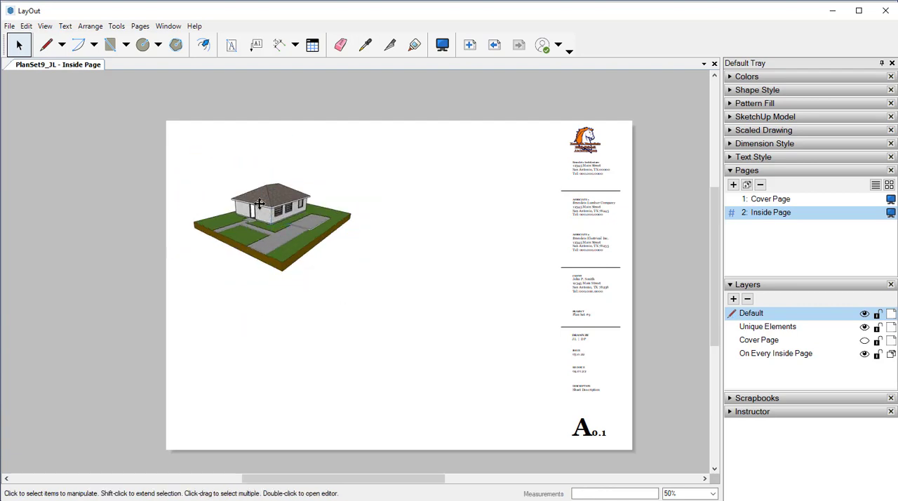
Move the house model viewport straight up towards the upper-left corner of the sheet
{"action": "left_click", "coordinate": [253, 198]}
{"action": "left_click_drag", "start_coordinate": [253, 199], "coordinate": [260, 170]}
{"action": "left_click", "coordinate": [152, 187]}
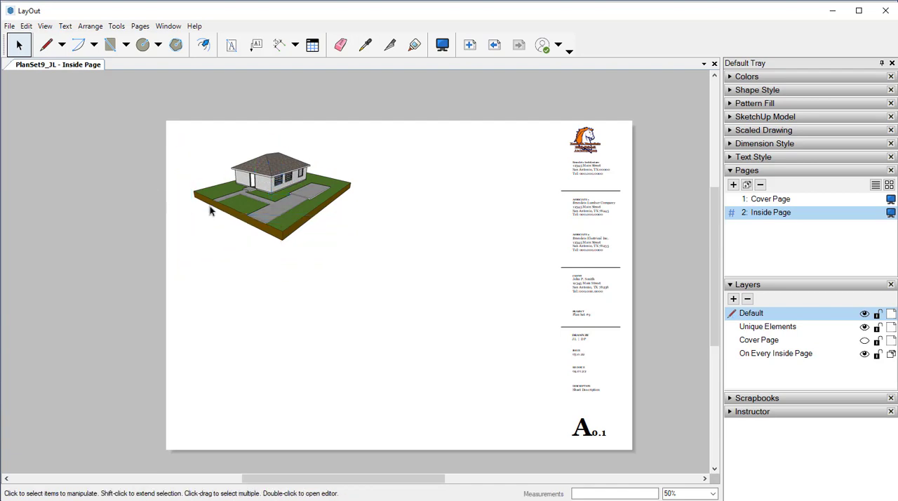
Set the house model viewport's scene to Front Elevation
{"action": "left_click", "coordinate": [259, 181]}
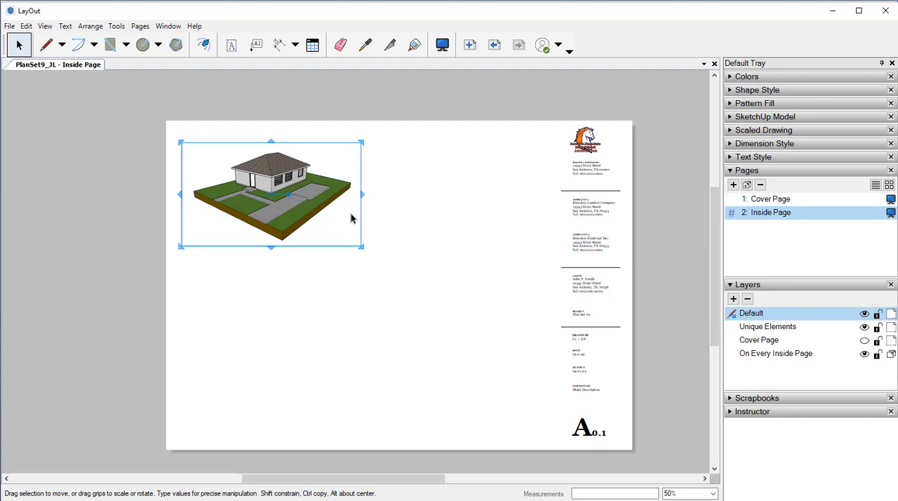
{"action": "left_click", "coordinate": [733, 116]}
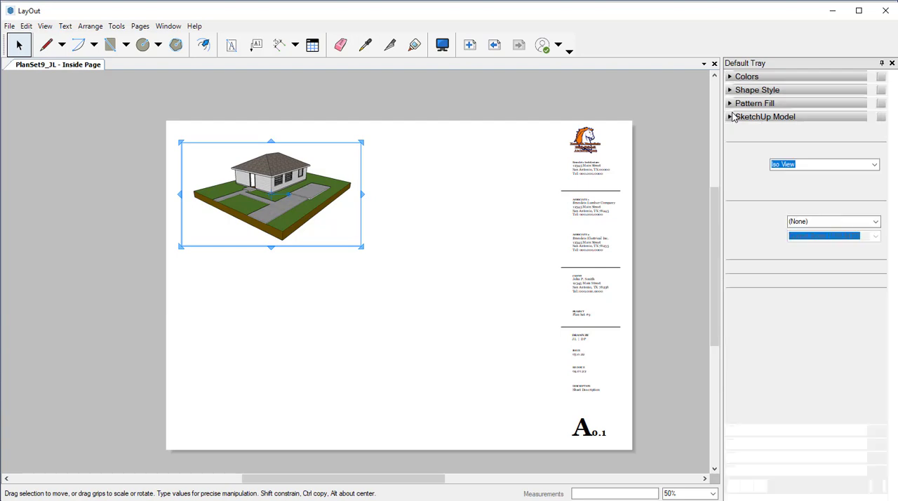
{"action": "left_click", "coordinate": [873, 166]}
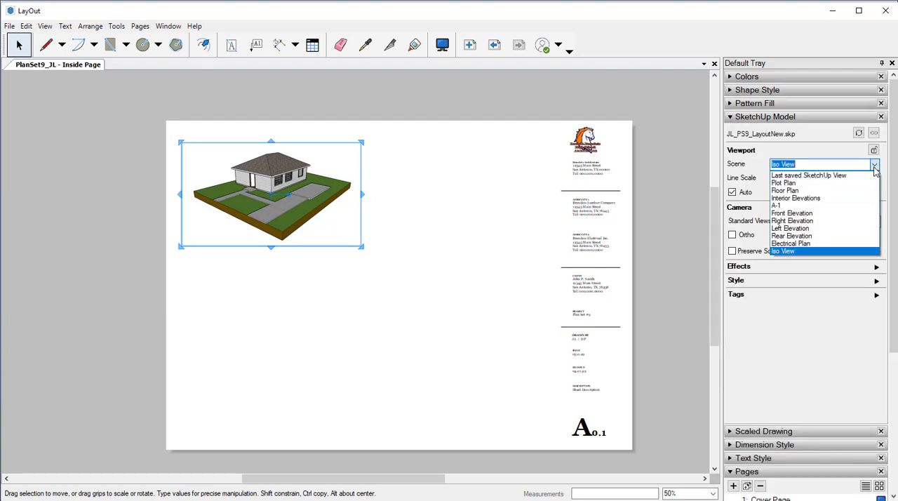
{"action": "left_click", "coordinate": [814, 214]}
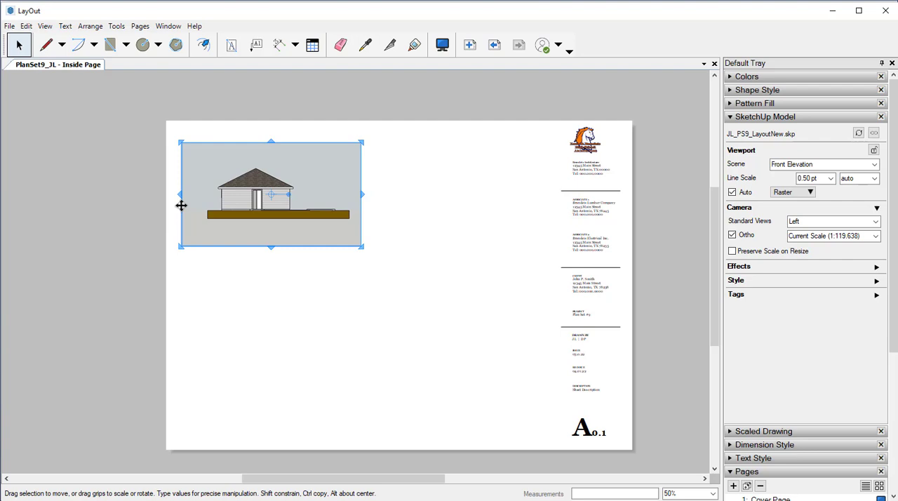
{"action": "left_click", "coordinate": [240, 215]}
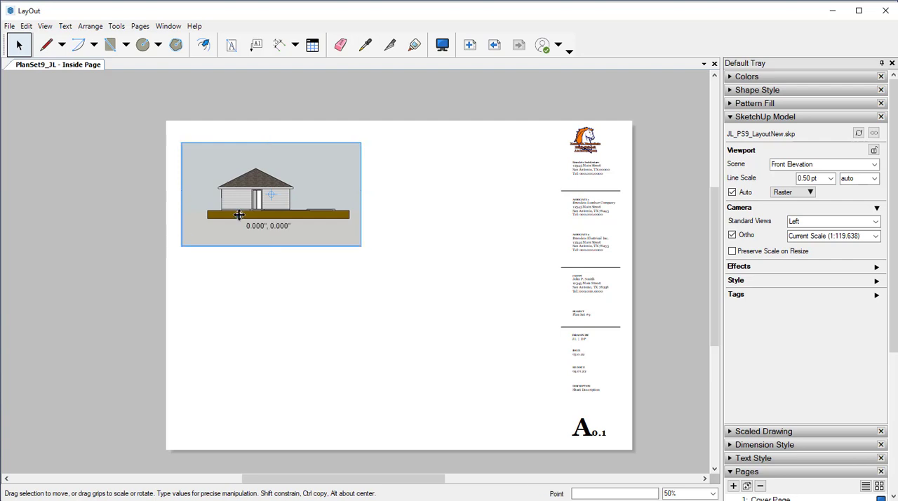
{"action": "left_click", "coordinate": [269, 290]}
{"action": "key", "text": "ctrl+z"}
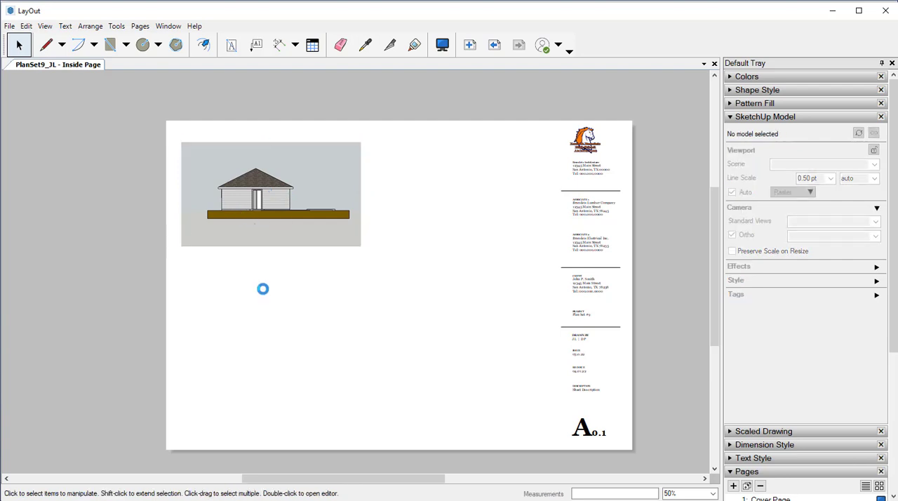
{"action": "key", "text": "ctrl+z"}
Copy the Front Elevation viewport to the space on its right and set the copy's scene to Right Elevation
{"action": "left_click_drag", "start_coordinate": [190, 146], "coordinate": [376, 146]}
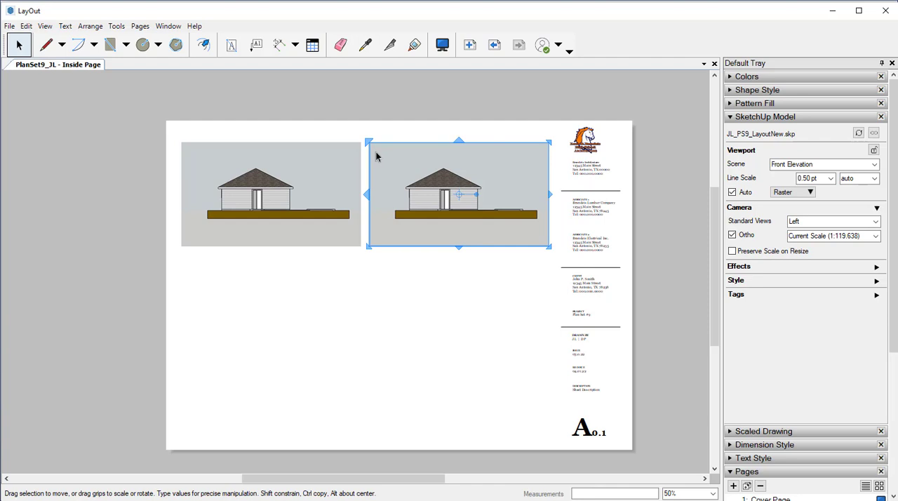
{"action": "left_click", "coordinate": [350, 290]}
{"action": "left_click", "coordinate": [452, 189]}
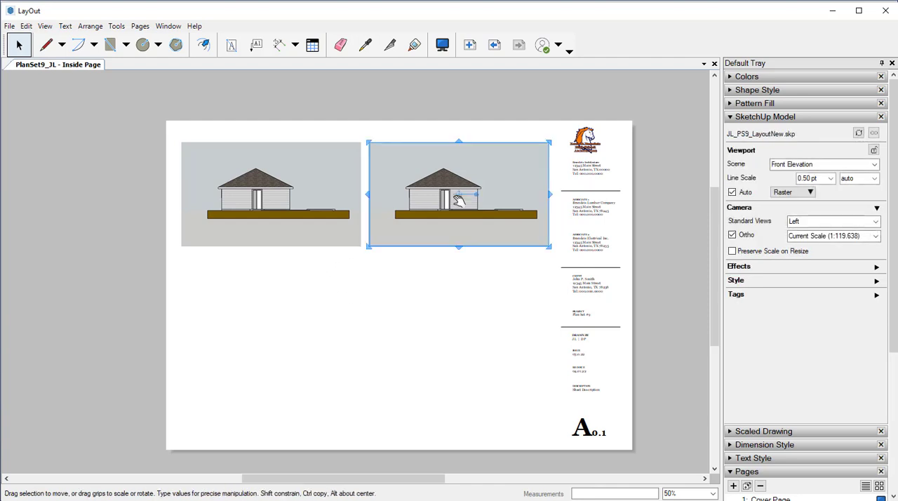
{"action": "left_click", "coordinate": [833, 164]}
{"action": "left_click", "coordinate": [873, 164]}
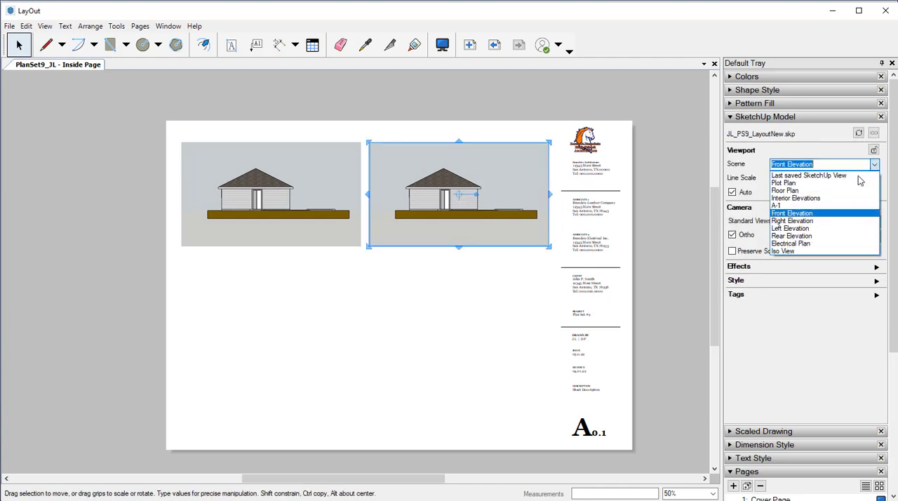
{"action": "left_click", "coordinate": [816, 222]}
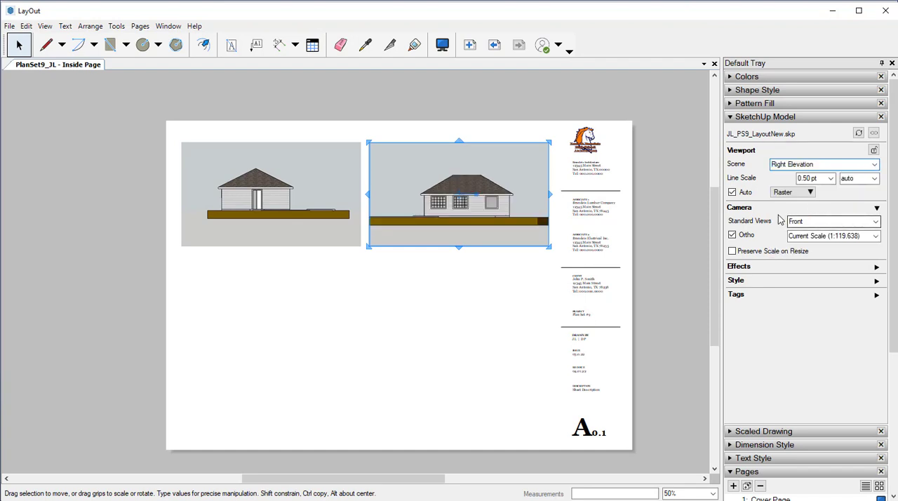
{"action": "left_click", "coordinate": [393, 280]}
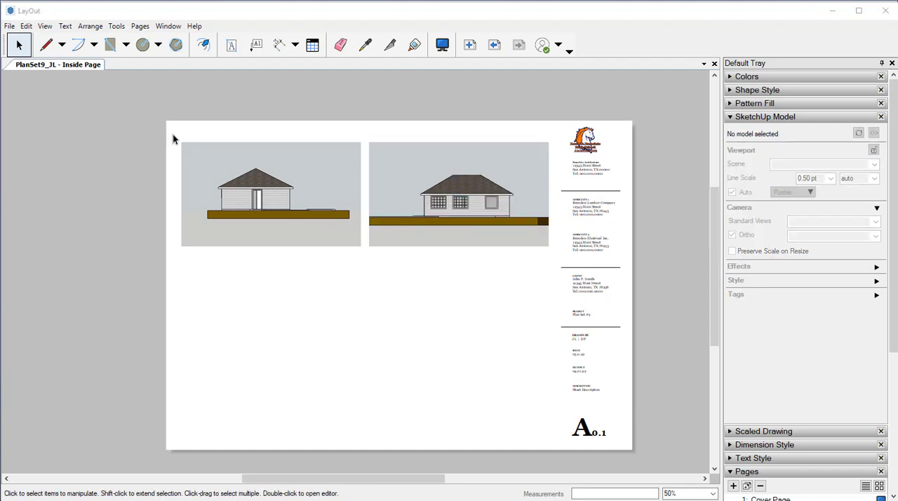
{"action": "left_click_drag", "start_coordinate": [173, 137], "coordinate": [560, 265]}
{"action": "left_click", "coordinate": [559, 263]}
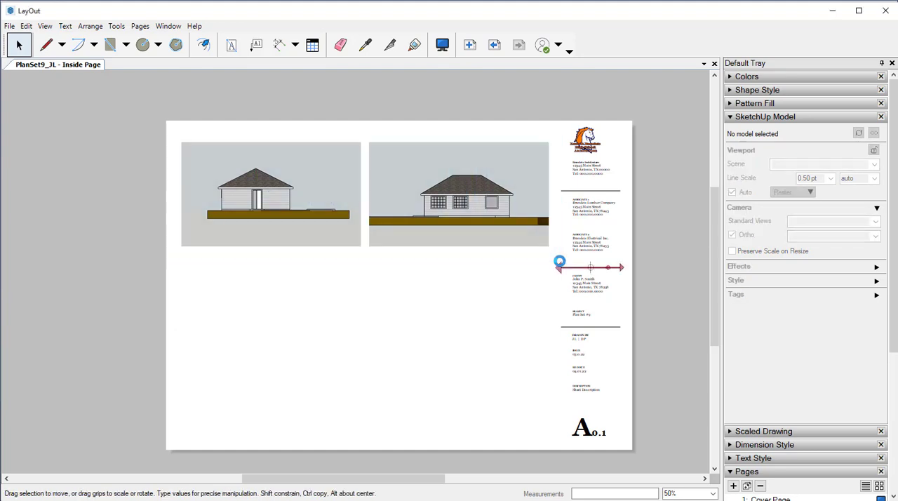
{"action": "mouse_move", "coordinate": [174, 134]}
{"action": "left_mouse_down"}
{"action": "mouse_move", "coordinate": [301, 200]}
{"action": "mouse_move", "coordinate": [563, 257]}
{"action": "mouse_move", "coordinate": [553, 256]}
{"action": "left_mouse_up"}
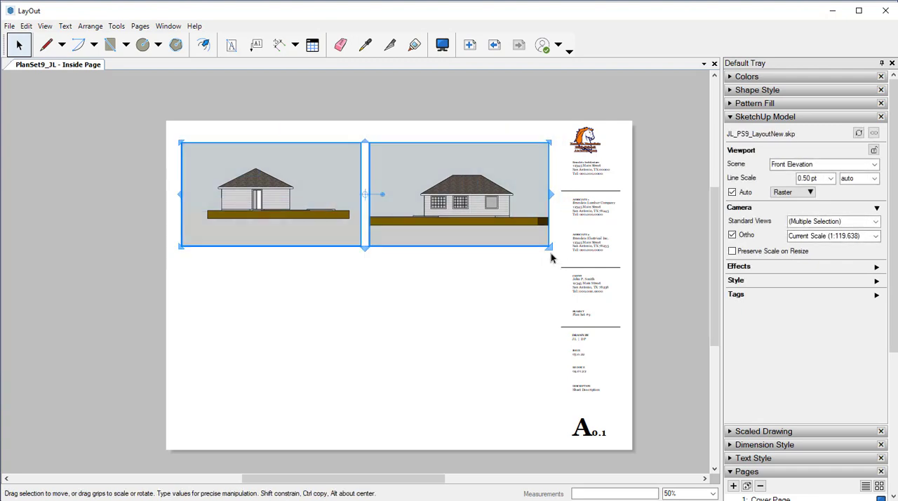
{"action": "left_click", "coordinate": [44, 25]}
{"action": "mouse_move", "coordinate": [32, 29]}
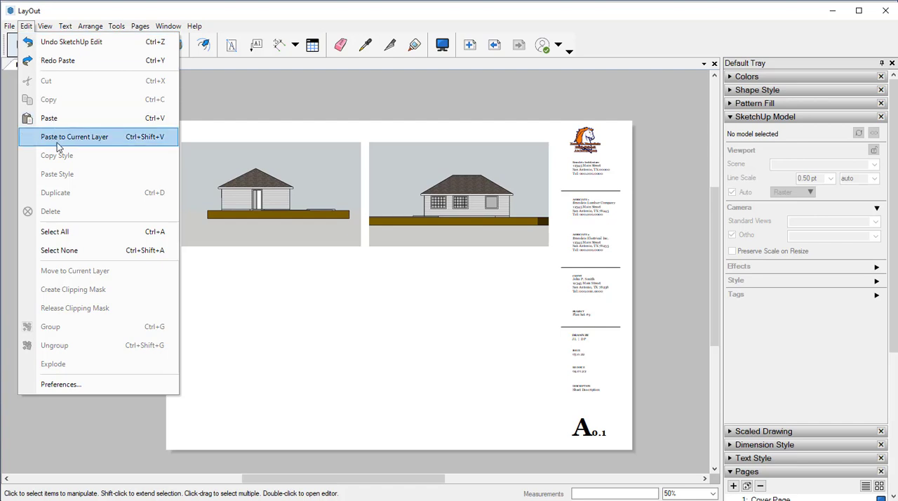
{"action": "key", "text": "Escape"}
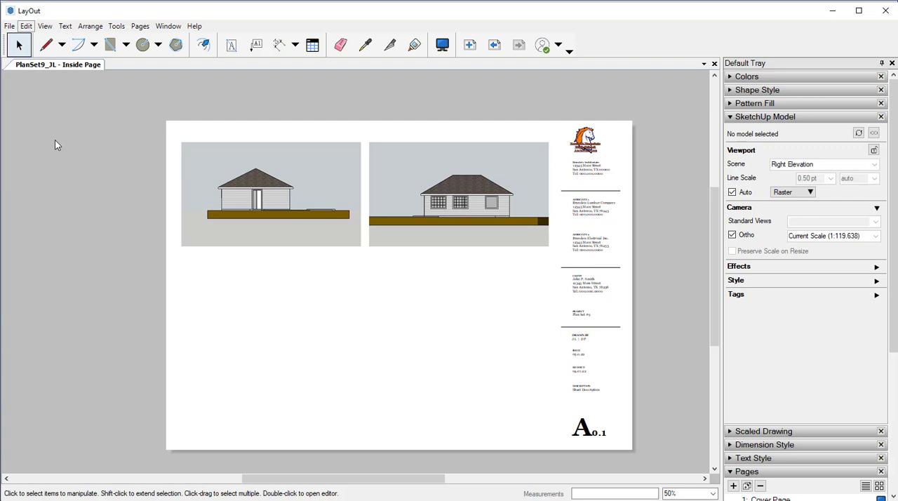
{"action": "left_click", "coordinate": [121, 189]}
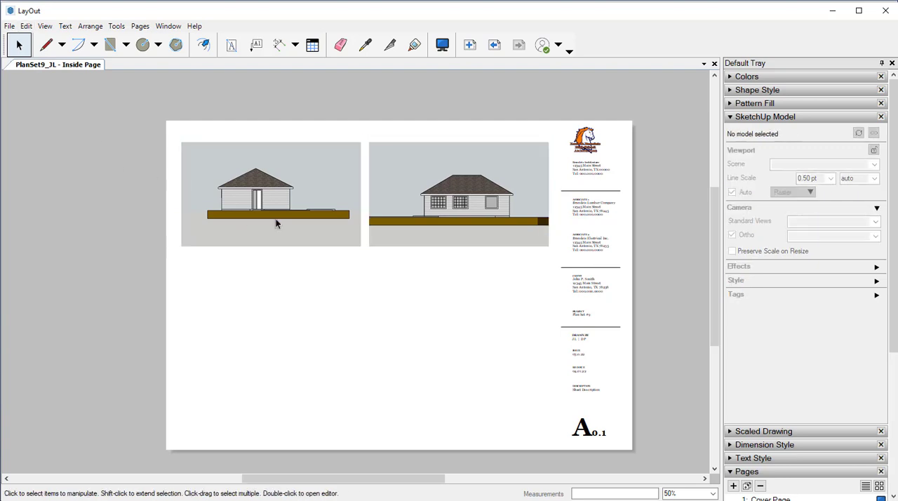
Copy the Front and Right Elevation viewports straight down to form a second row on the sheet
{"action": "left_click", "coordinate": [277, 224]}
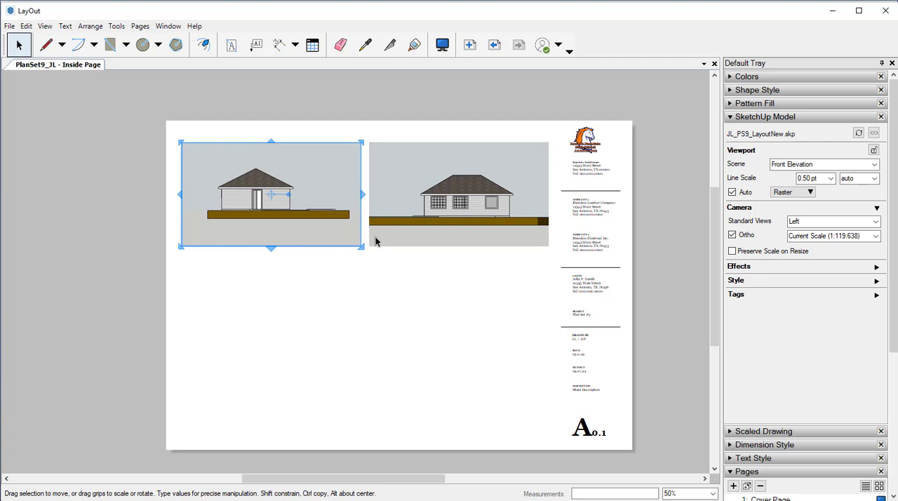
{"action": "left_click_drag", "start_coordinate": [356, 241], "coordinate": [351, 401]}
{"action": "left_click", "coordinate": [411, 228]}
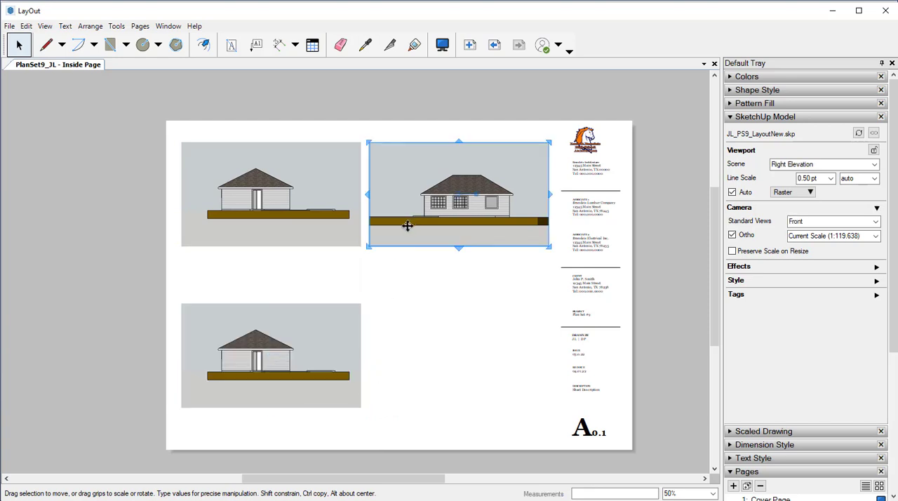
{"action": "left_click_drag", "start_coordinate": [387, 241], "coordinate": [381, 402]}
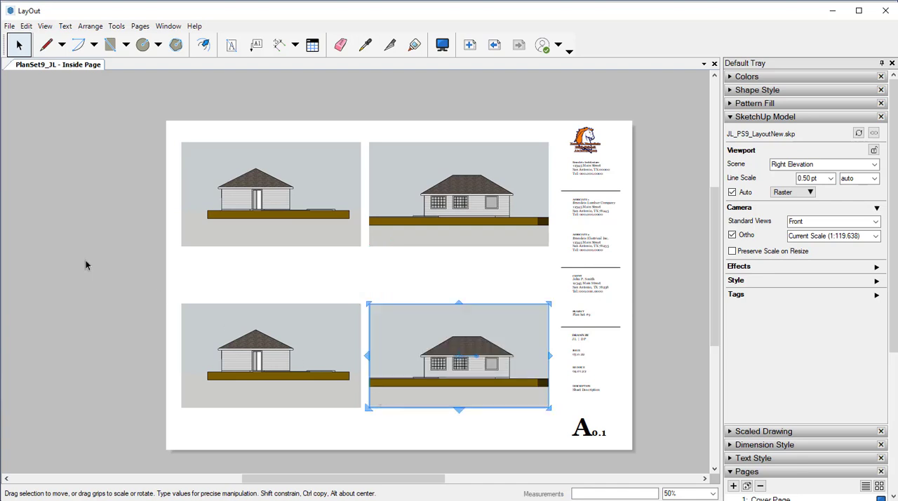
{"action": "left_click", "coordinate": [125, 283]}
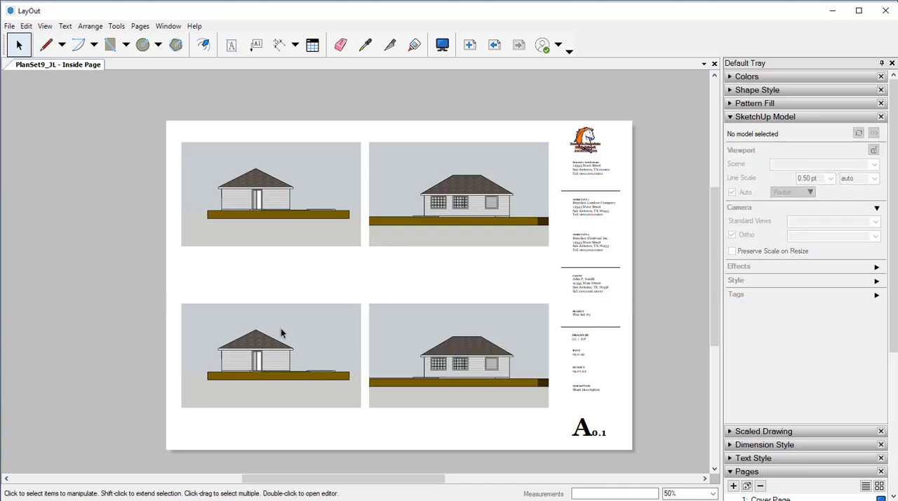
Set the lower-left viewport's scene to Left Elevation
{"action": "left_click", "coordinate": [257, 352]}
{"action": "triple_click", "coordinate": [817, 166]}
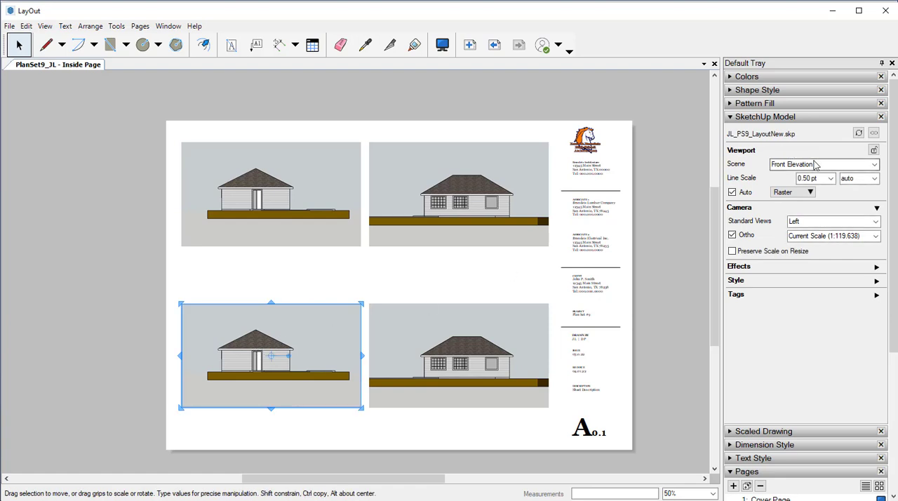
{"action": "left_click", "coordinate": [874, 164]}
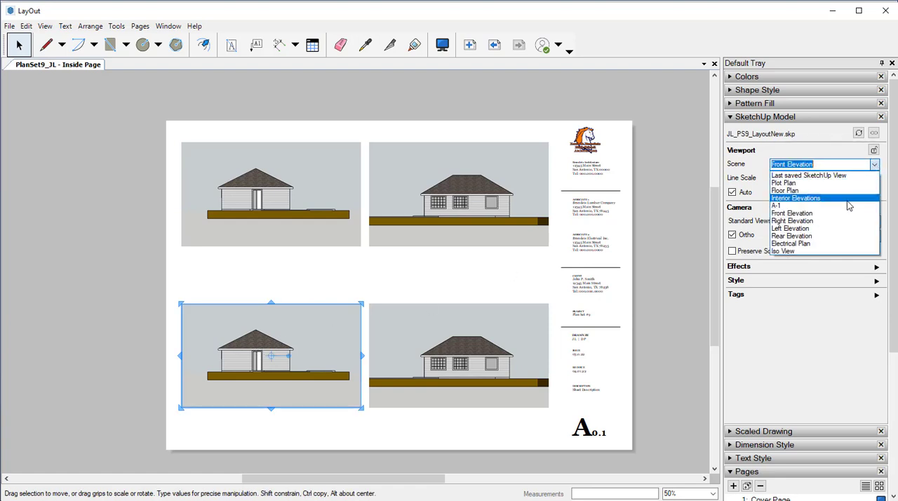
{"action": "left_click", "coordinate": [799, 231]}
{"action": "key", "text": "Escape"}
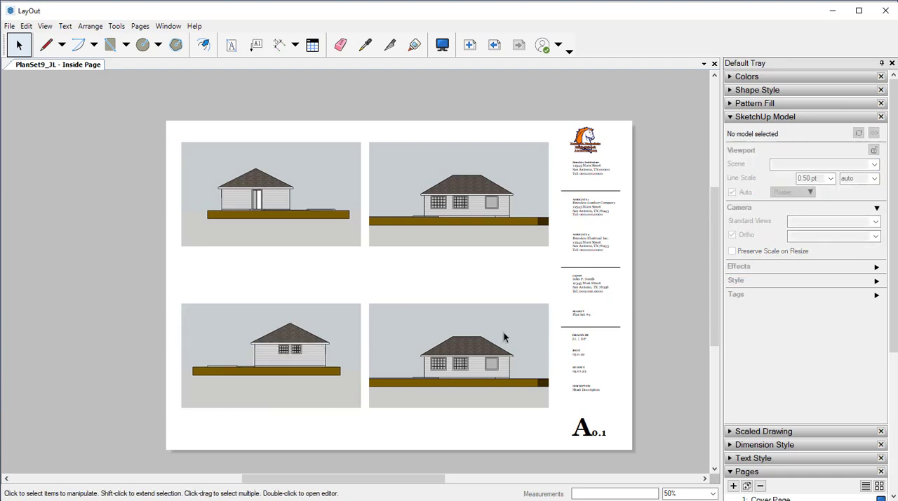
Set the lower-right viewport's scene to Rear Elevation
{"action": "left_click", "coordinate": [521, 313]}
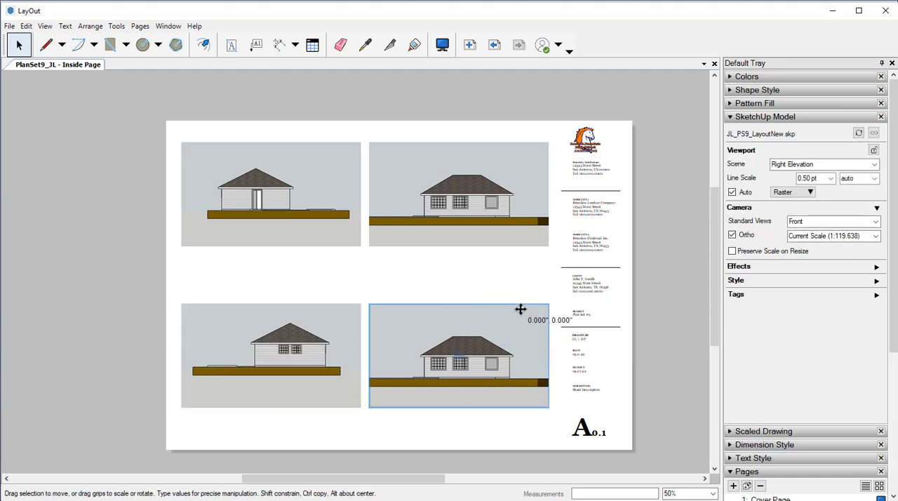
{"action": "left_click", "coordinate": [874, 164]}
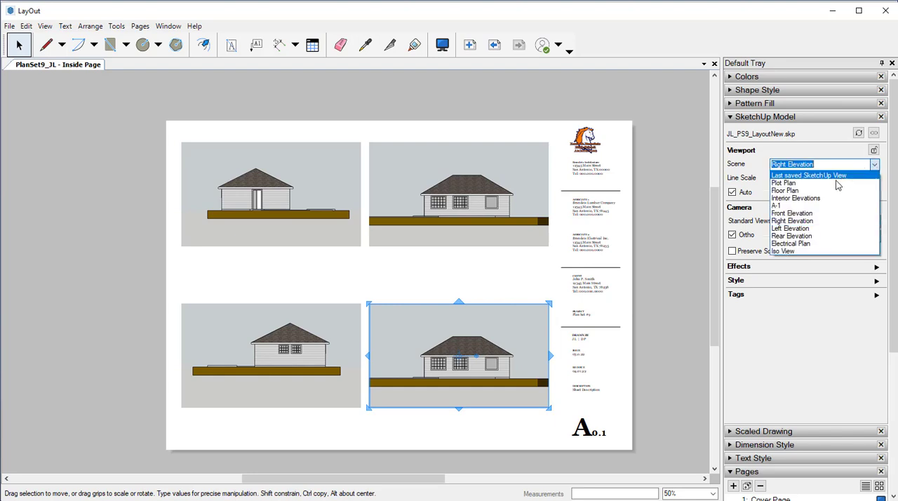
{"action": "left_click", "coordinate": [791, 228]}
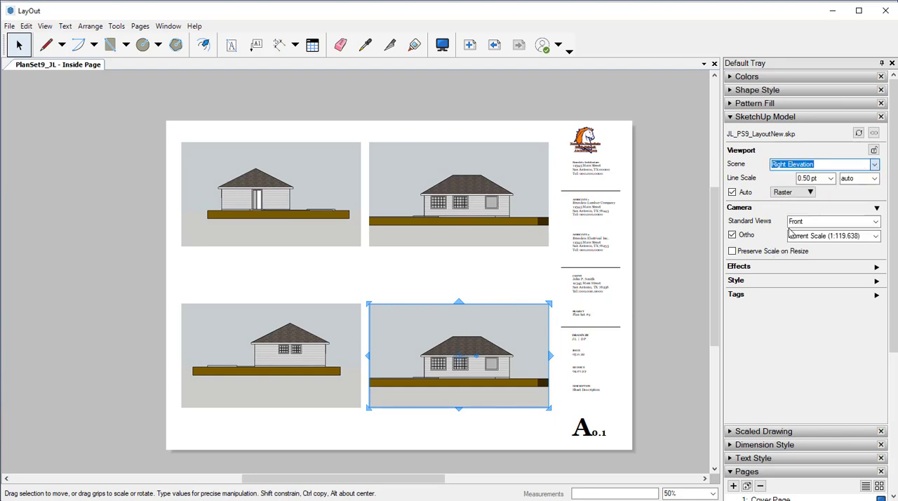
{"action": "left_click", "coordinate": [674, 277]}
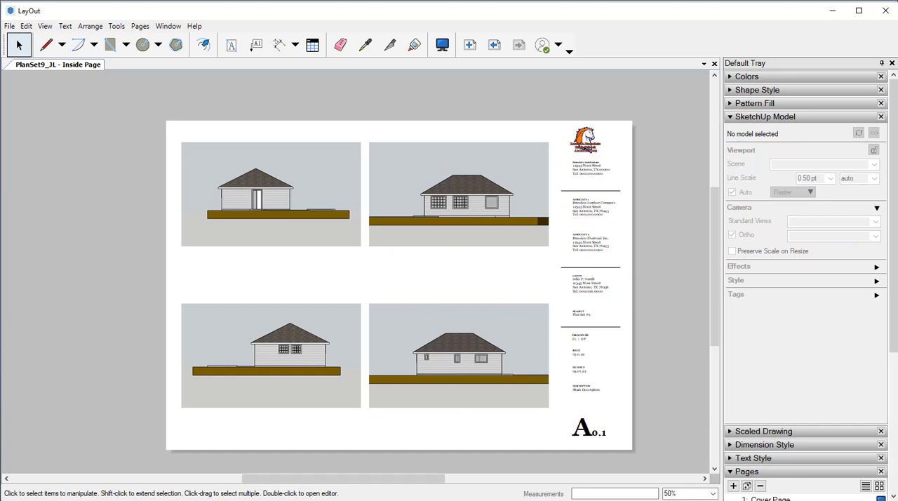
Switch to SketchUp and update the Front Elevation scene with the Construction Documentation Style and section cuts turned off
{"action": "left_click", "coordinate": [494, 499]}
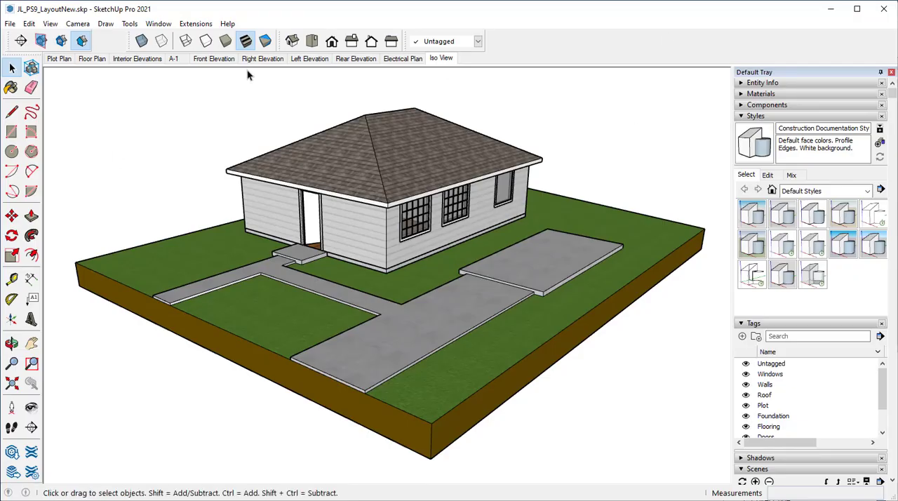
{"action": "left_click", "coordinate": [218, 60]}
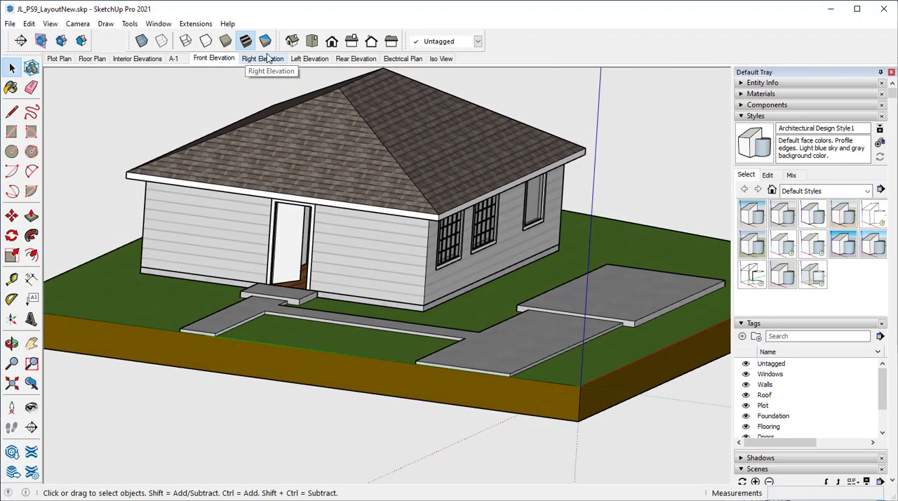
{"action": "left_click", "coordinate": [811, 216]}
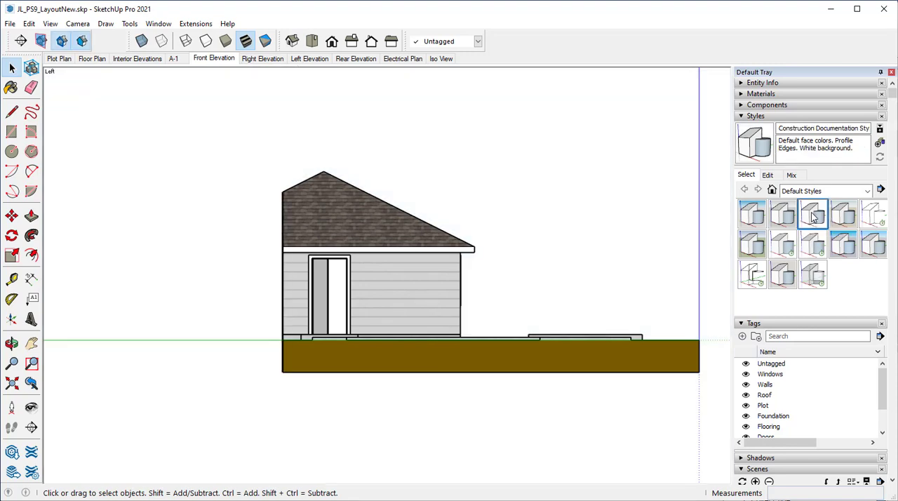
{"action": "left_click", "coordinate": [63, 40]}
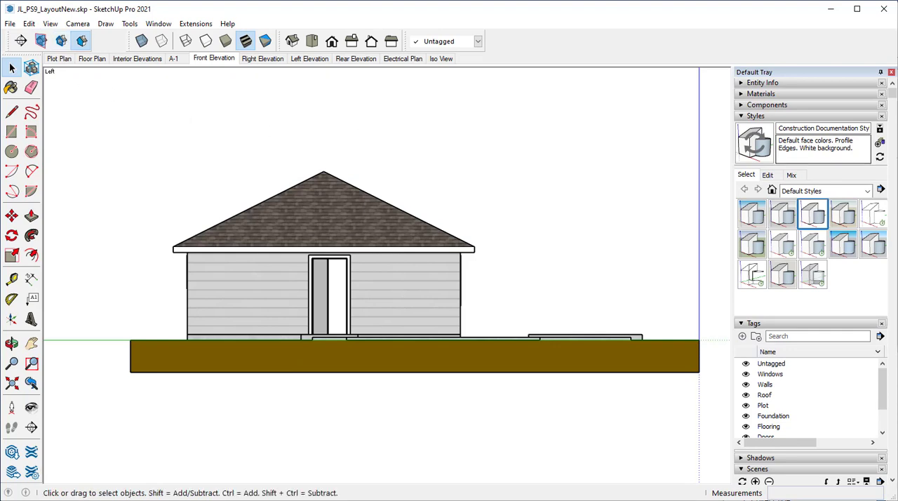
{"action": "left_click", "coordinate": [749, 144]}
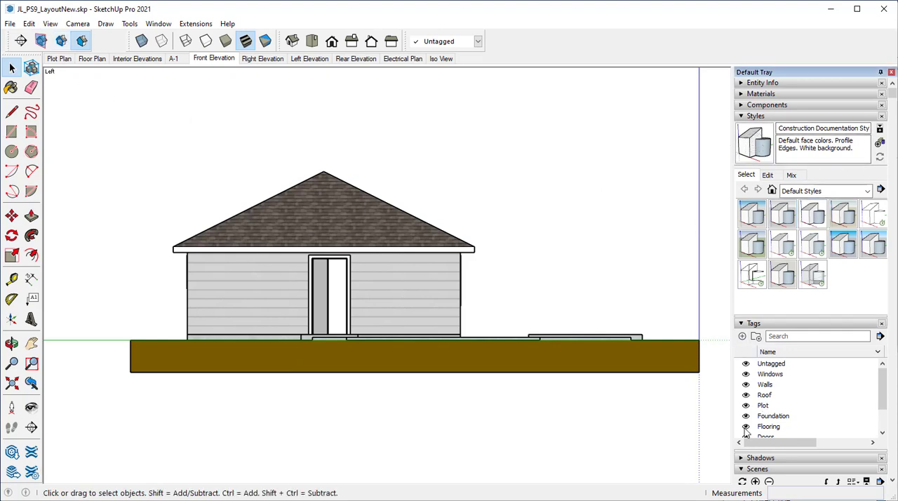
{"action": "left_click", "coordinate": [745, 324]}
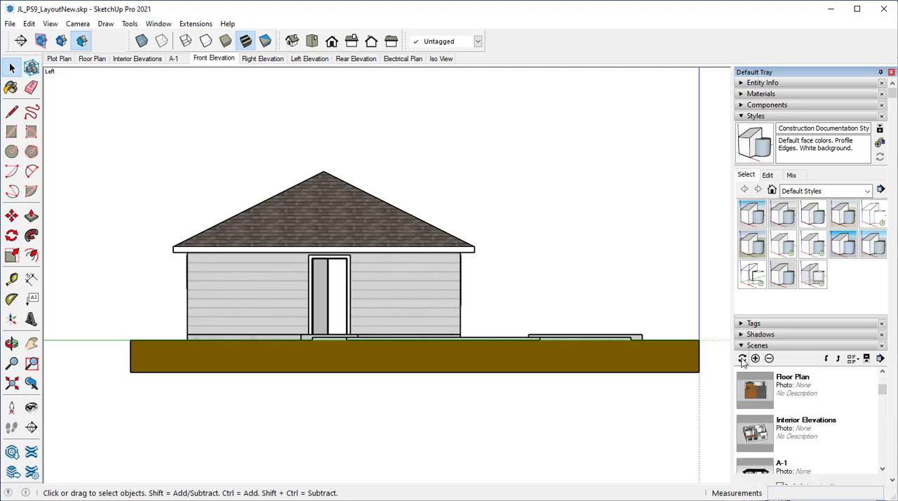
{"action": "left_click", "coordinate": [742, 359]}
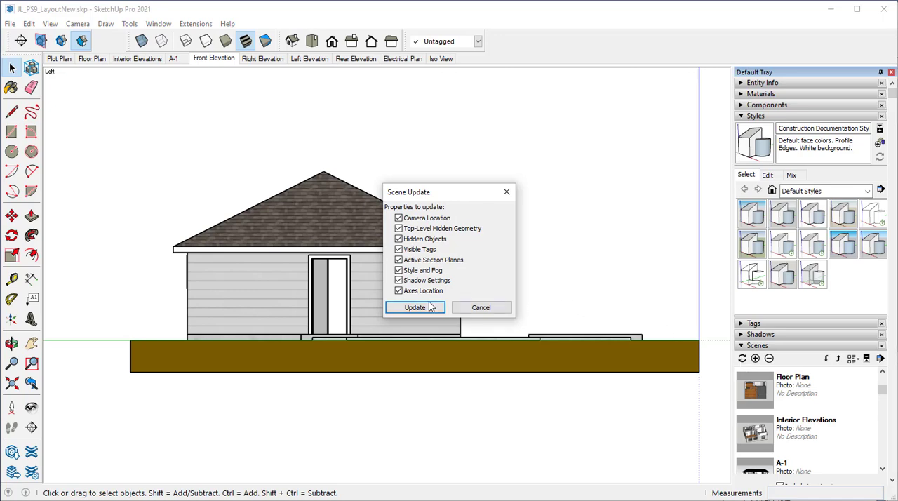
{"action": "left_click", "coordinate": [421, 307]}
Give the Right Elevation scene the Construction Documentation Style with section cuts off, and update it, saving the changes as a new style
{"action": "left_click", "coordinate": [270, 61]}
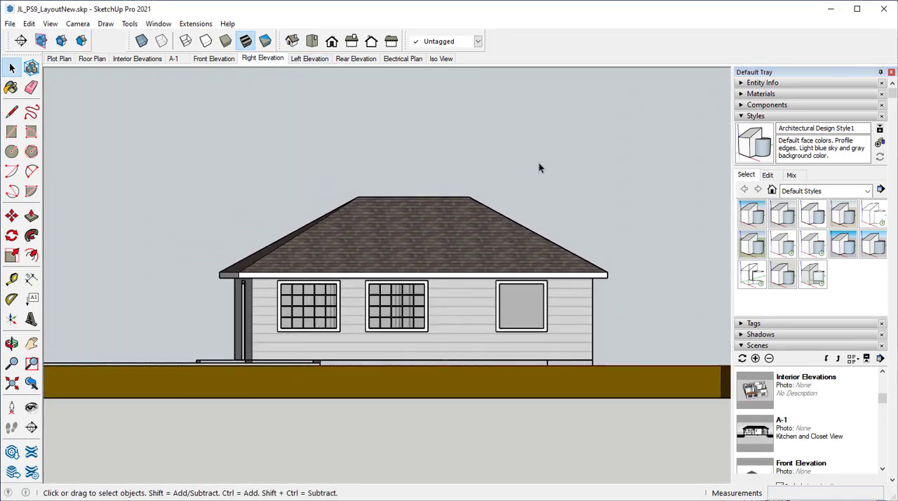
{"action": "left_click", "coordinate": [814, 214]}
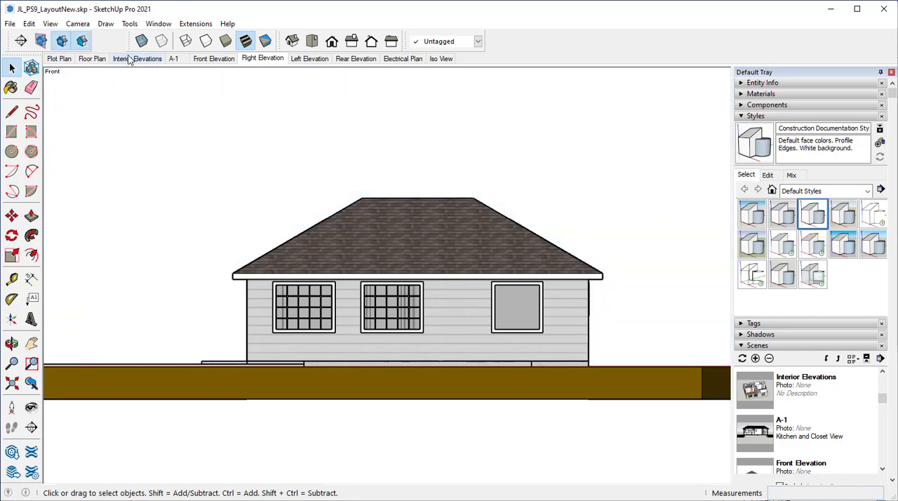
{"action": "left_click", "coordinate": [62, 41]}
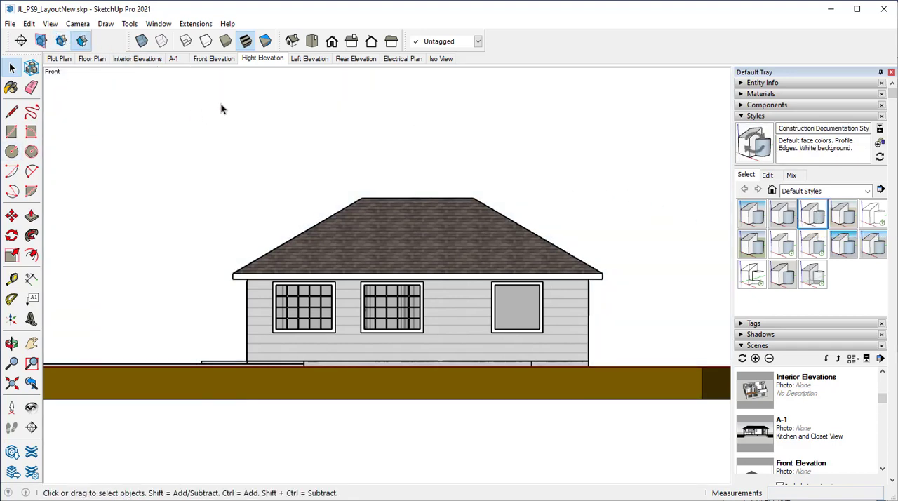
{"action": "left_click", "coordinate": [742, 359]}
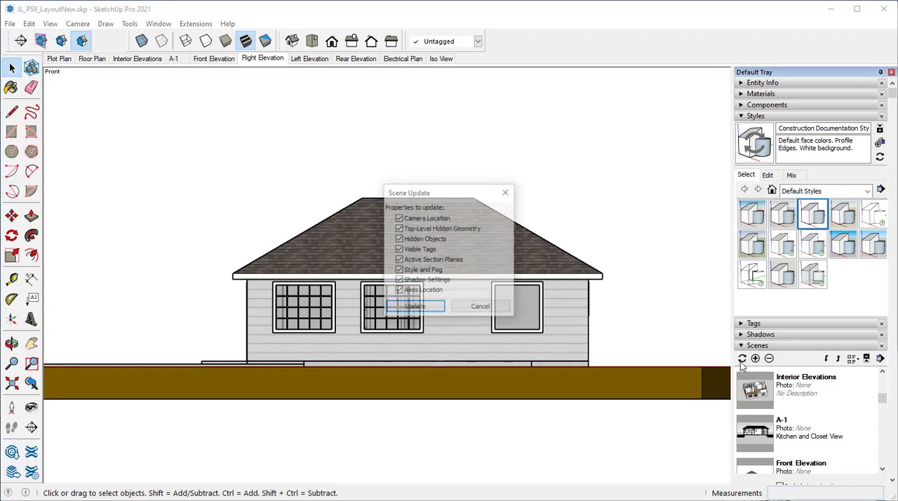
{"action": "left_click", "coordinate": [405, 310]}
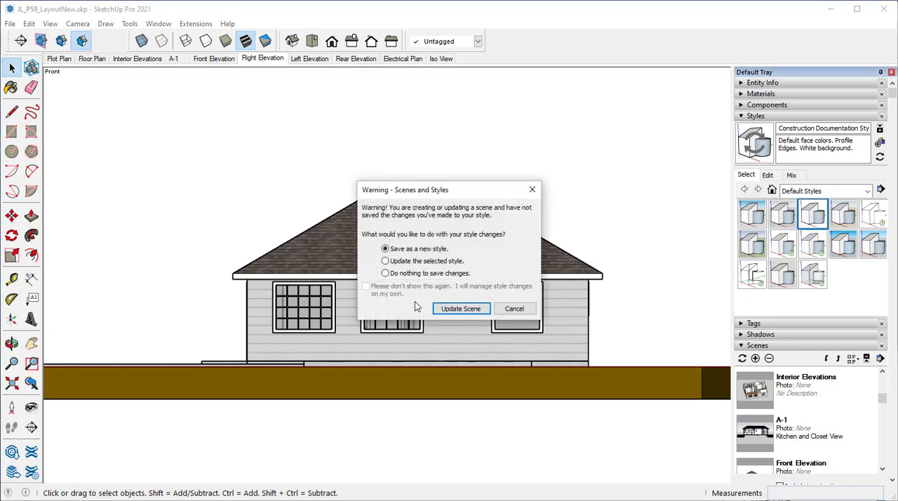
{"action": "left_click", "coordinate": [469, 307]}
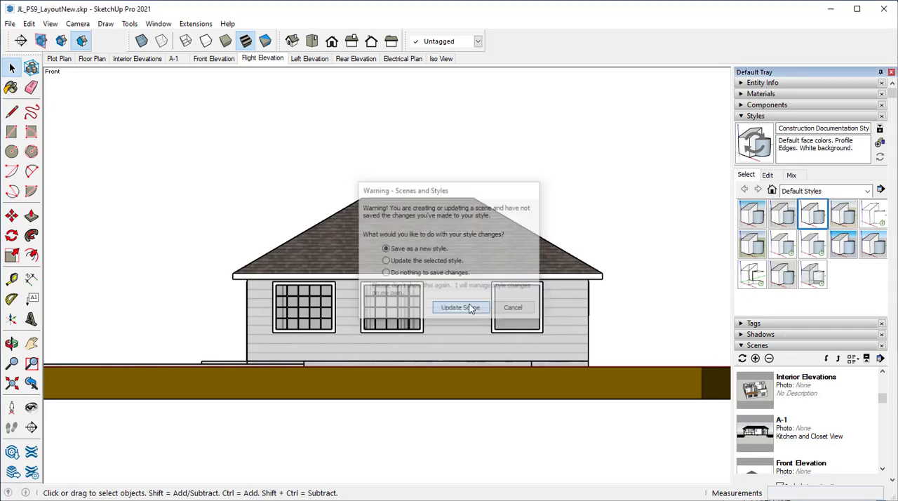
Give the Left Elevation scene the Construction Documentation Style with section cuts off, and update it, saving the changes as a new style
{"action": "left_click", "coordinate": [319, 60]}
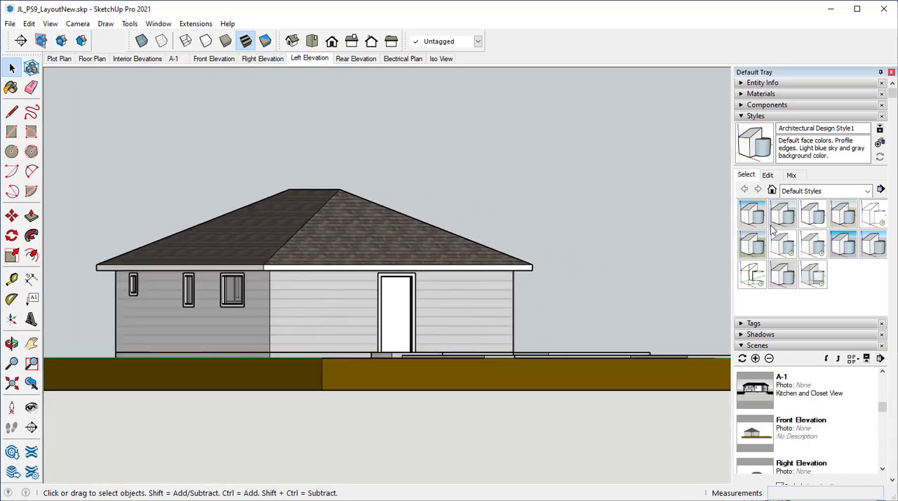
{"action": "left_click", "coordinate": [808, 217]}
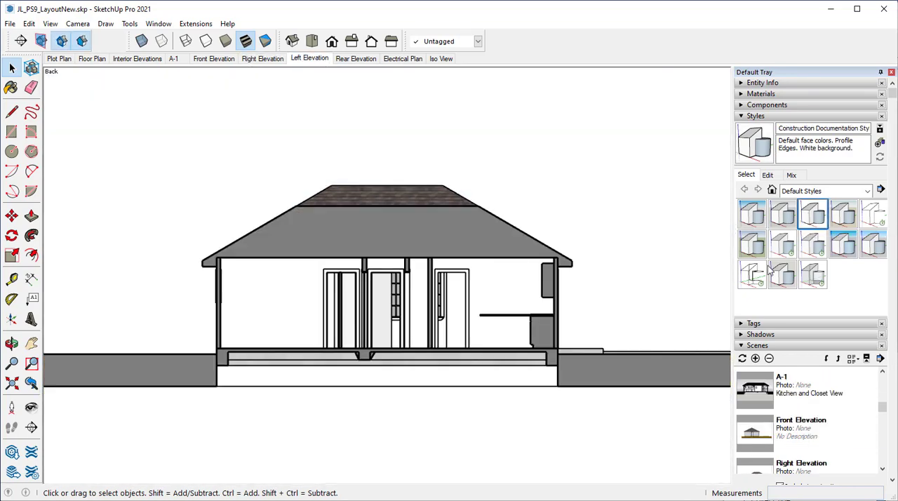
{"action": "left_click", "coordinate": [62, 41]}
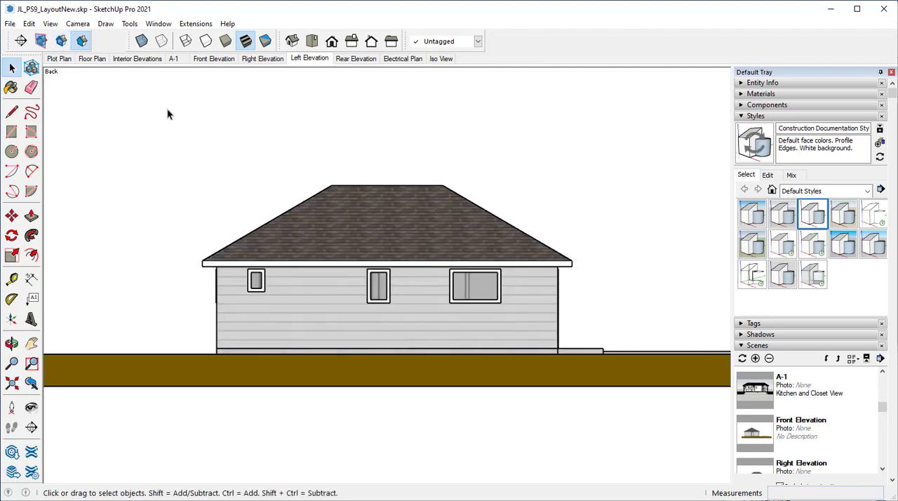
{"action": "left_click", "coordinate": [742, 359]}
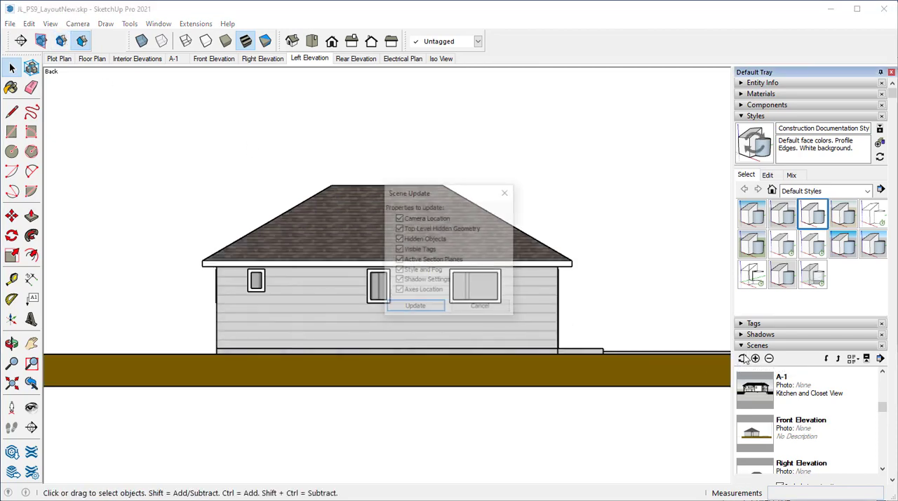
{"action": "left_click", "coordinate": [420, 307]}
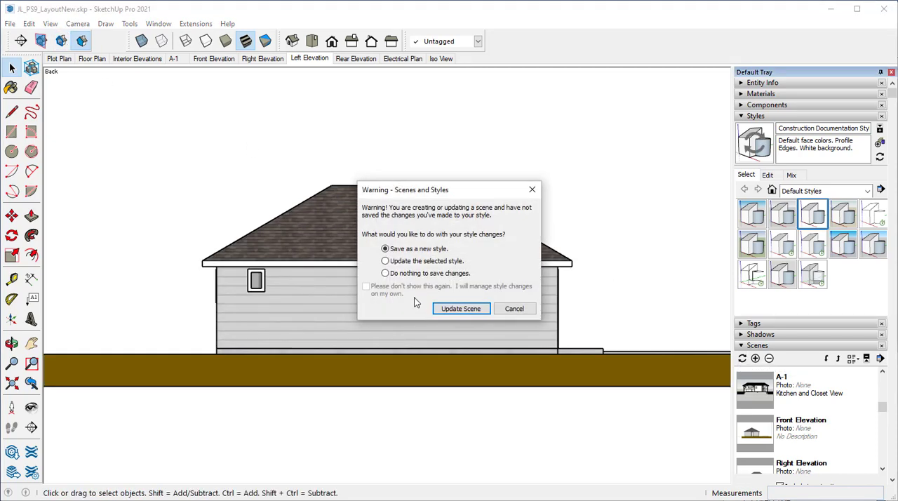
{"action": "left_click", "coordinate": [441, 308]}
Apply the Construction Documentation Style to the Rear Elevation scene and turn off its section cuts
{"action": "left_click", "coordinate": [357, 58]}
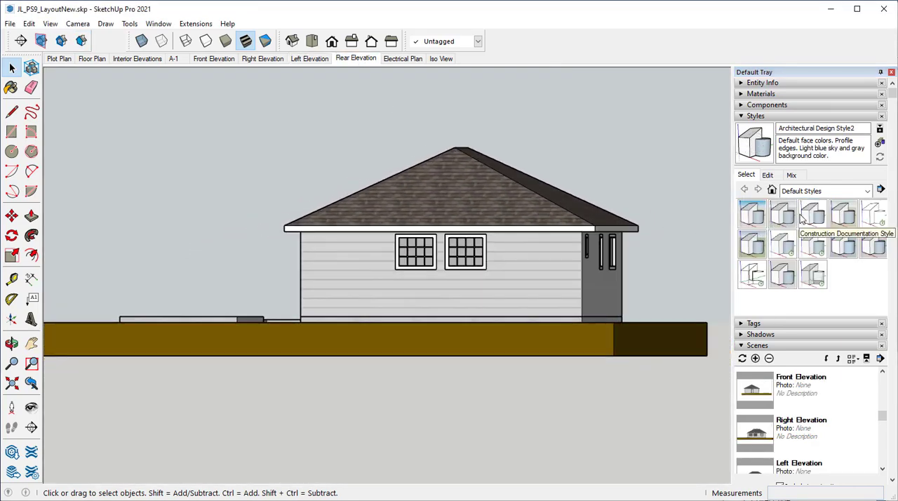
{"action": "left_click", "coordinate": [814, 214]}
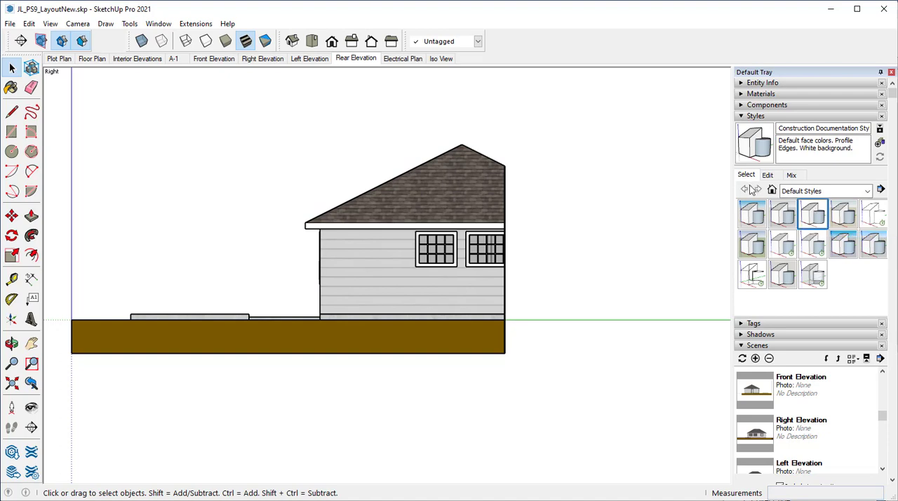
{"action": "left_click", "coordinate": [58, 42]}
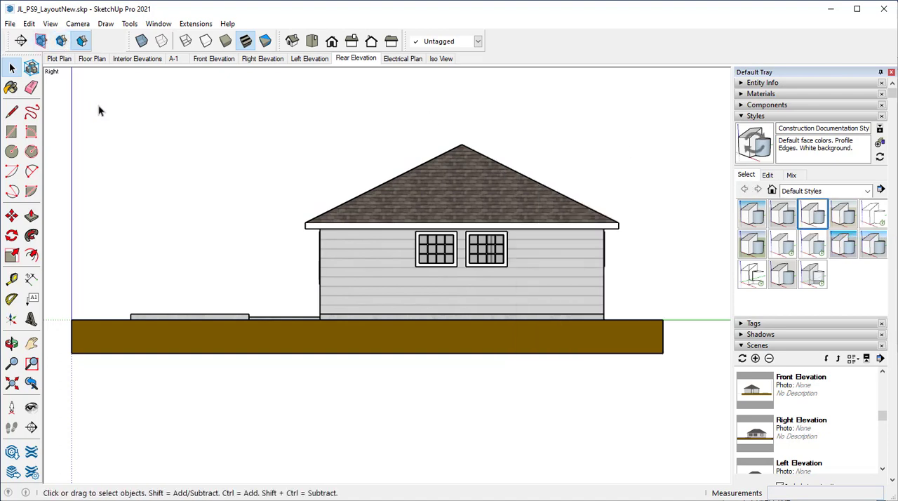
{"action": "left_click", "coordinate": [50, 23]}
{"action": "left_click", "coordinate": [70, 37]}
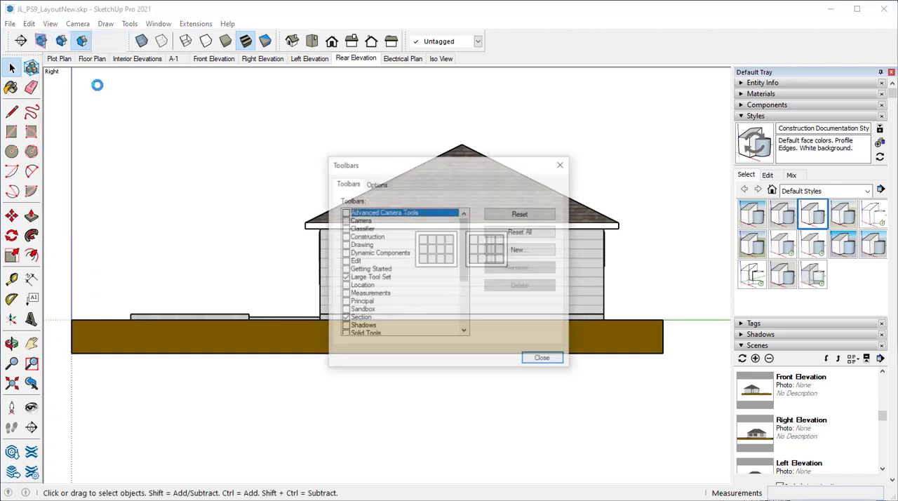
{"action": "scroll", "coordinate": [373, 290], "scroll_direction": "down", "scroll_amount": 2}
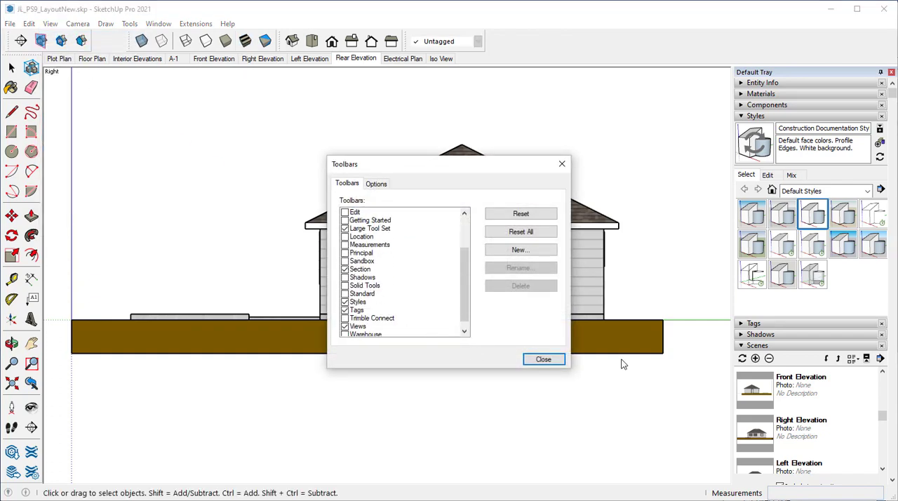
{"action": "left_click", "coordinate": [559, 359]}
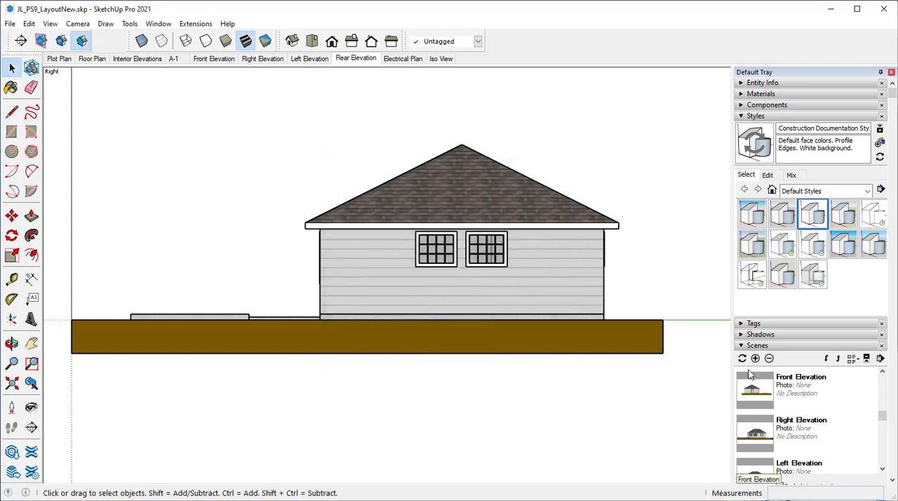
Update the Rear Elevation scene, saving its style changes as a new style, and save the model
{"action": "left_click", "coordinate": [742, 358]}
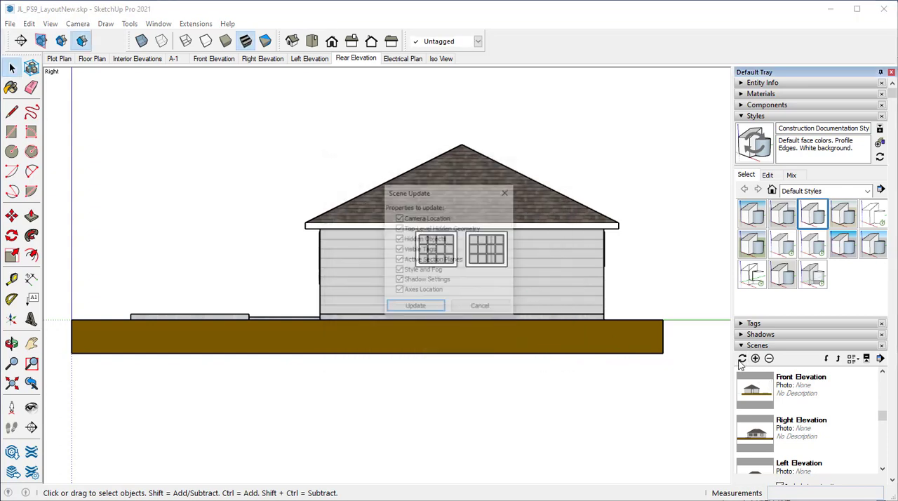
{"action": "left_click", "coordinate": [415, 308]}
{"action": "left_click", "coordinate": [449, 310]}
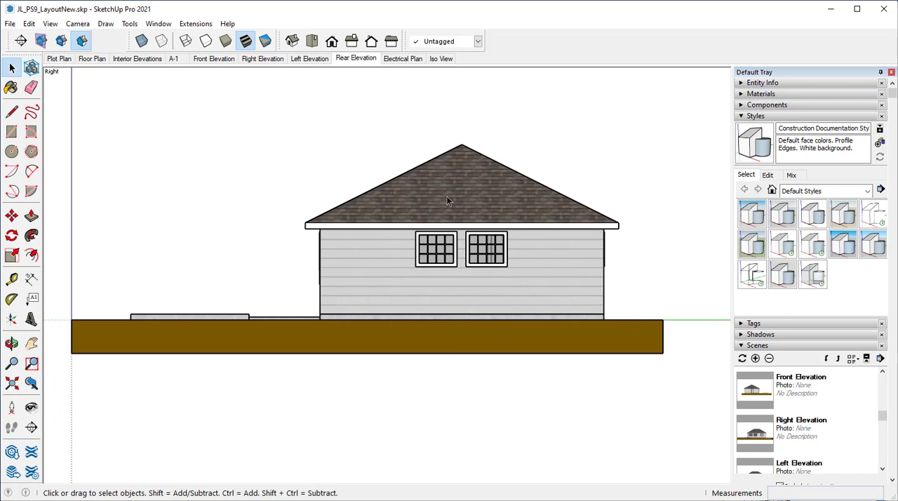
{"action": "left_click", "coordinate": [14, 22]}
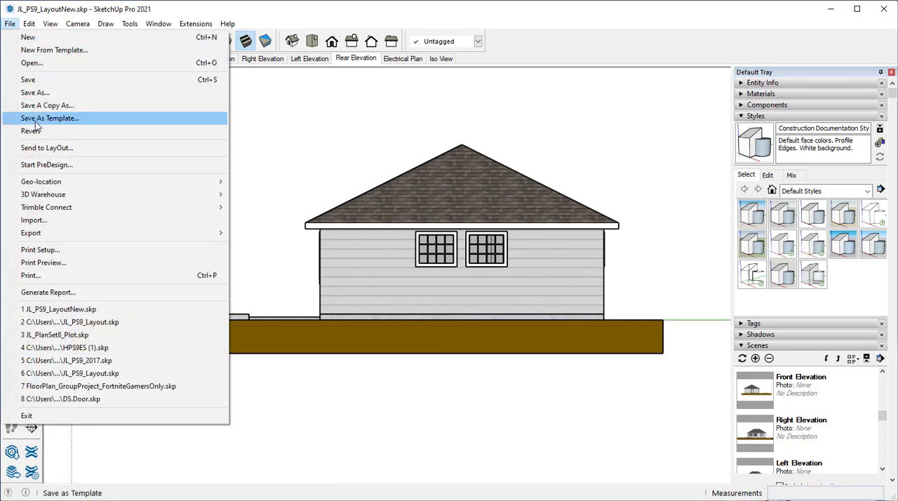
{"action": "left_click", "coordinate": [27, 80]}
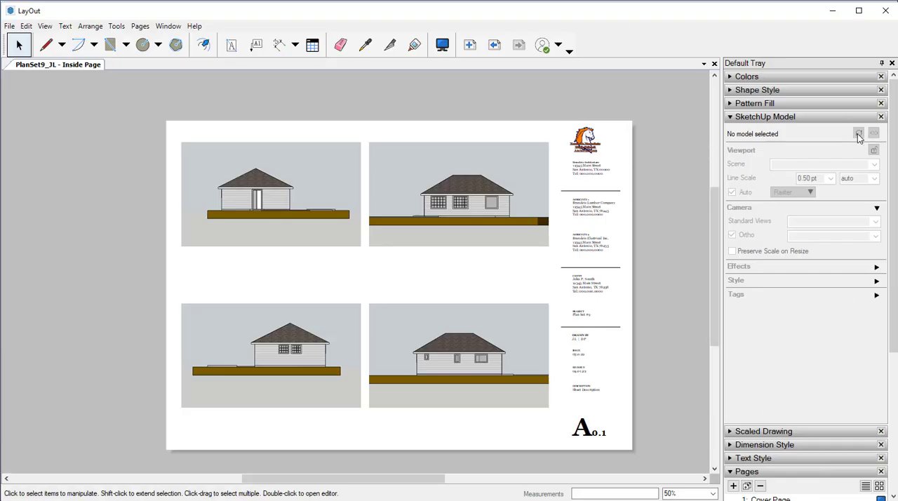
Return to LayOut and refresh the elevation viewports from the saved SketchUp model
{"action": "left_click", "coordinate": [466, 175]}
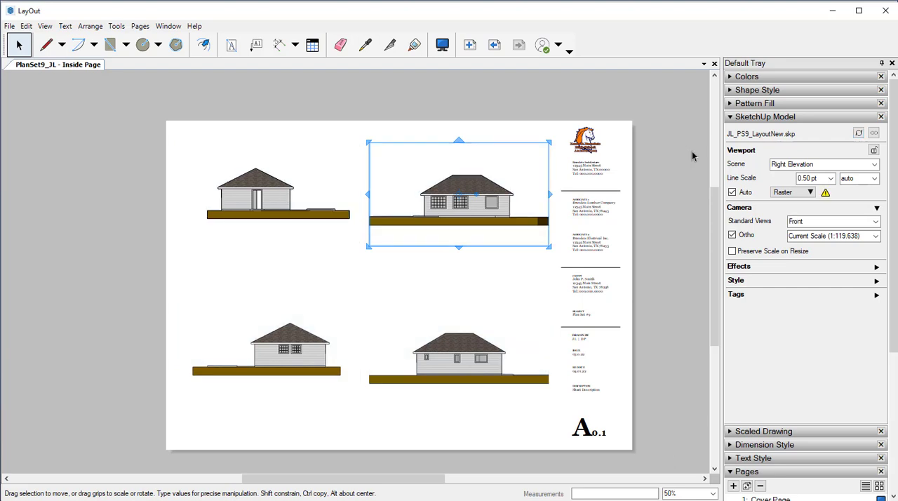
{"action": "left_click", "coordinate": [135, 215]}
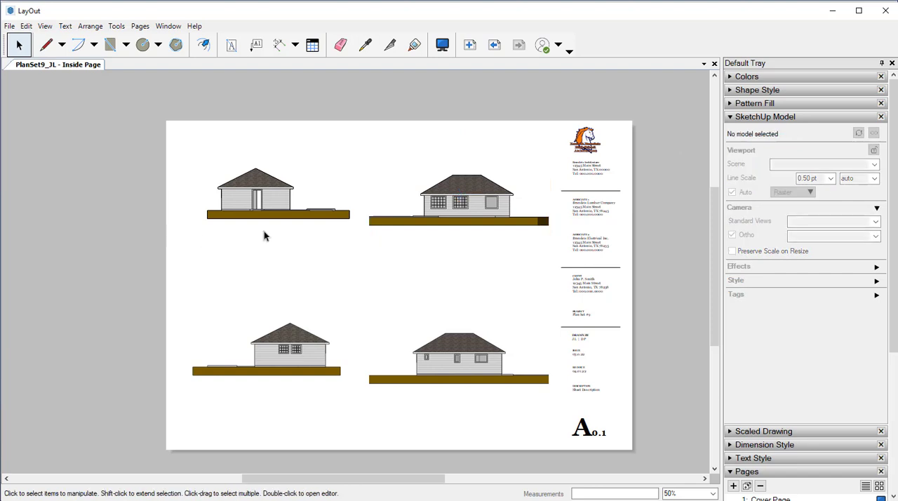
Try to nudge the Right Elevation viewport upward to line its ground up with the Front Elevation
{"action": "left_click", "coordinate": [435, 212]}
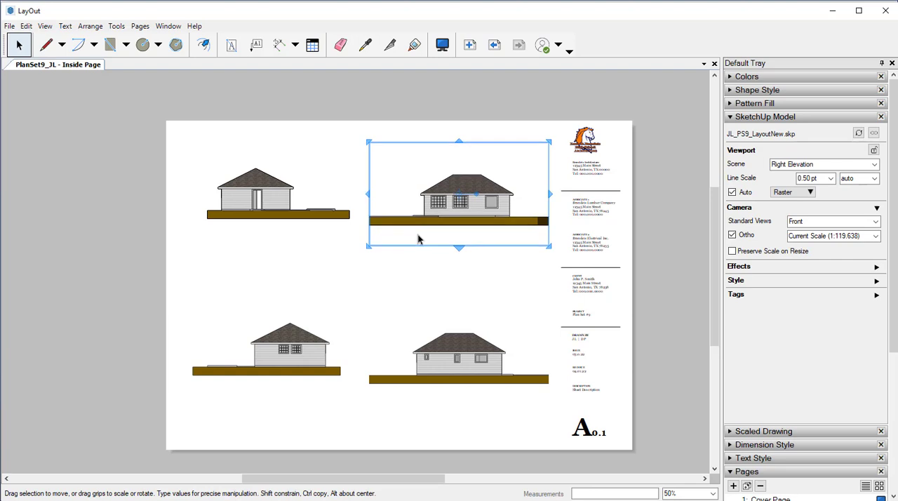
{"action": "key", "text": "Up"}
{"action": "key", "text": "Up"}
{"action": "key", "text": "Up"}
{"action": "key", "text": "Up"}
{"action": "key", "text": "Up"}
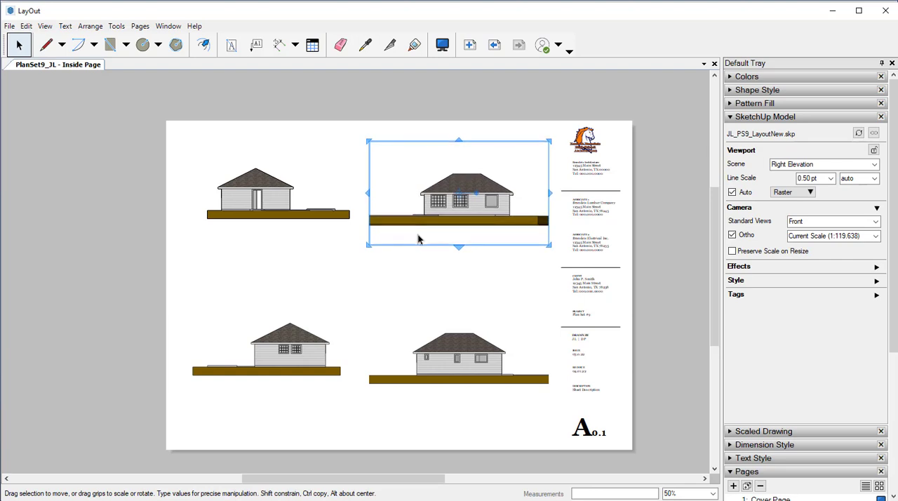
{"action": "key", "text": "Up"}
{"action": "key", "text": "Up"}
{"action": "key", "text": "Up"}
{"action": "key", "text": "Up"}
{"action": "key", "text": "Up"}
{"action": "key", "text": "Up"}
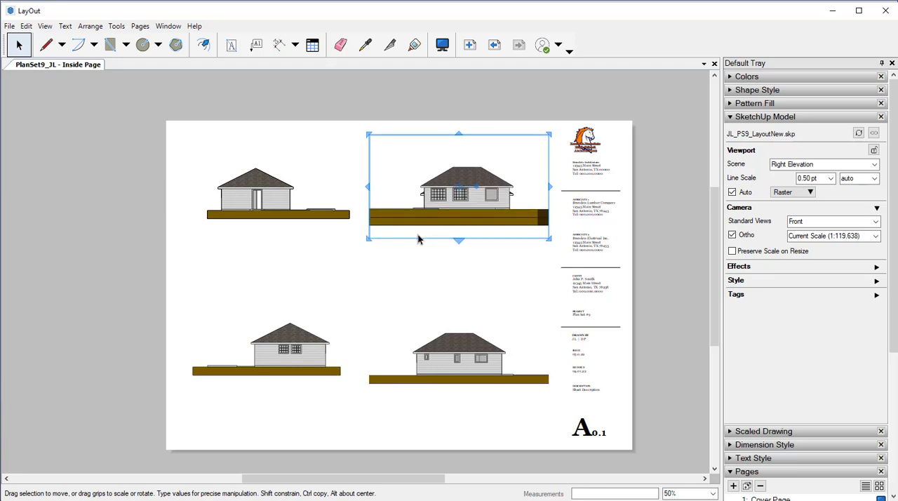
Move the upper of the two stacked Right Elevation viewports aside and delete the duplicate underneath it
{"action": "left_click", "coordinate": [317, 226]}
{"action": "left_click", "coordinate": [427, 184]}
{"action": "left_click_drag", "start_coordinate": [449, 188], "coordinate": [327, 152], "text": "ctrl"}
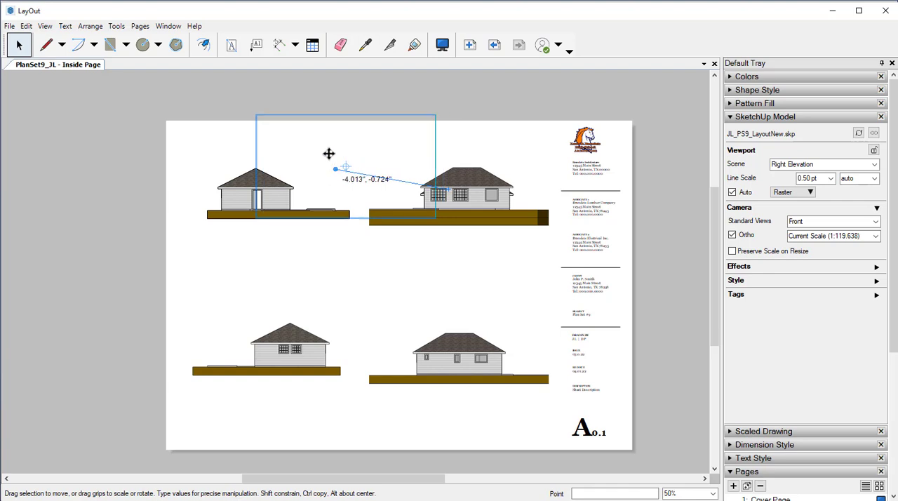
{"action": "left_click", "coordinate": [463, 209]}
{"action": "key", "text": "Delete"}
Move the remaining Right Elevation viewport back beside the Front Elevation and nudge it vertically until their ground strips line up
{"action": "left_click_drag", "start_coordinate": [378, 151], "coordinate": [468, 196]}
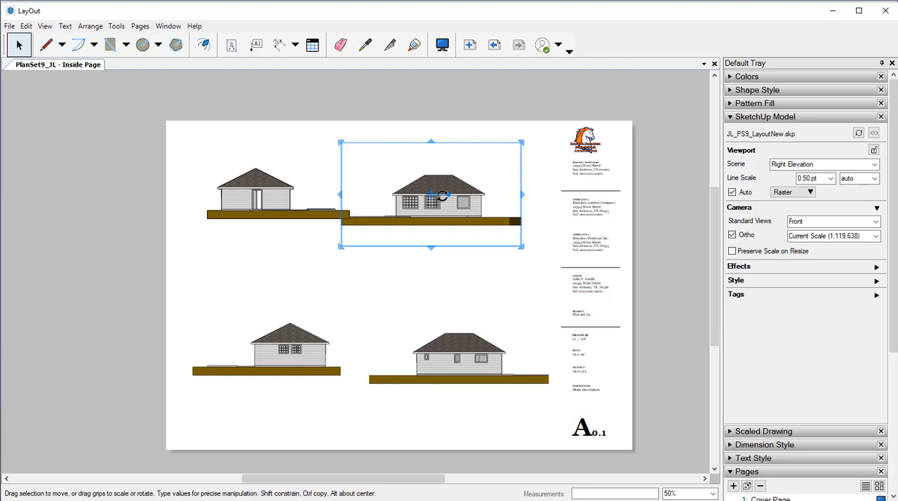
{"action": "key", "text": "Up"}
{"action": "key", "text": "Up"}
{"action": "key", "text": "Up"}
{"action": "key", "text": "Up"}
{"action": "key", "text": "Up"}
{"action": "key", "text": "Up"}
{"action": "key", "text": "Up"}
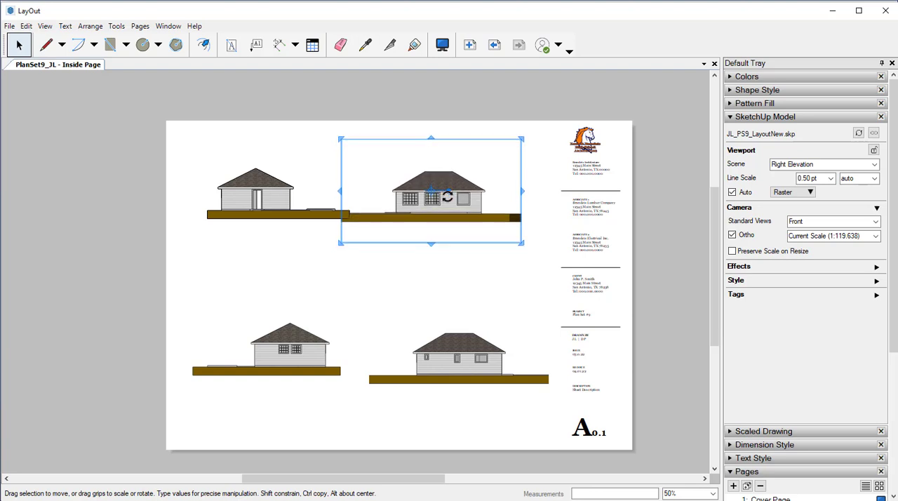
{"action": "key", "text": "Up"}
{"action": "key", "text": "Up"}
{"action": "key", "text": "Up"}
{"action": "key", "text": "Up"}
{"action": "key", "text": "Up"}
{"action": "key", "text": "Up"}
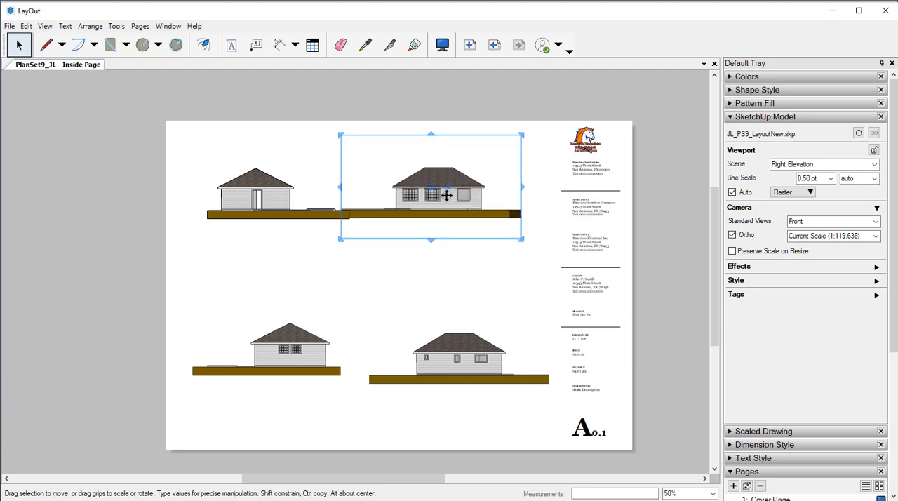
{"action": "key", "text": "Up"}
{"action": "key", "text": "Up"}
{"action": "key", "text": "Down"}
{"action": "key", "text": "Down"}
{"action": "key", "text": "Down"}
{"action": "key", "text": "Down"}
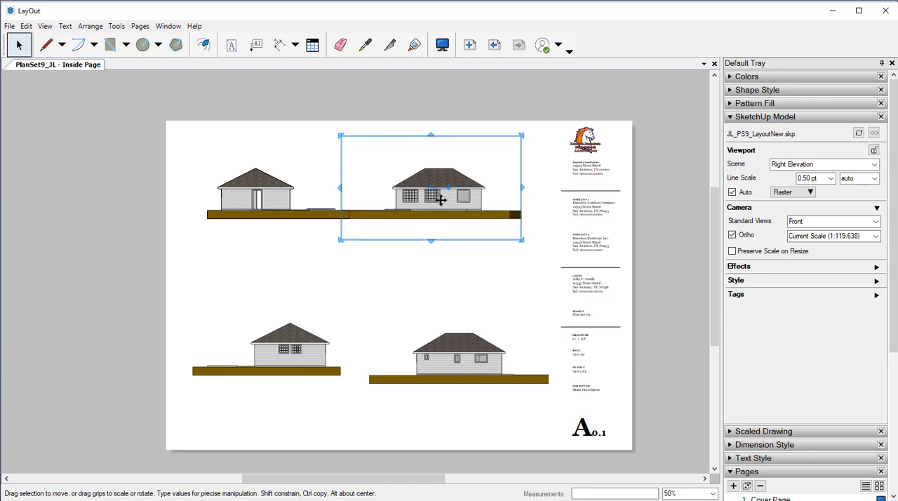
Shift the Right Elevation viewport rightward clear of the Front Elevation and level its ground strip with it again
{"action": "key", "text": "Right"}
{"action": "key", "text": "Right"}
{"action": "key", "text": "Right"}
{"action": "key", "text": "Right"}
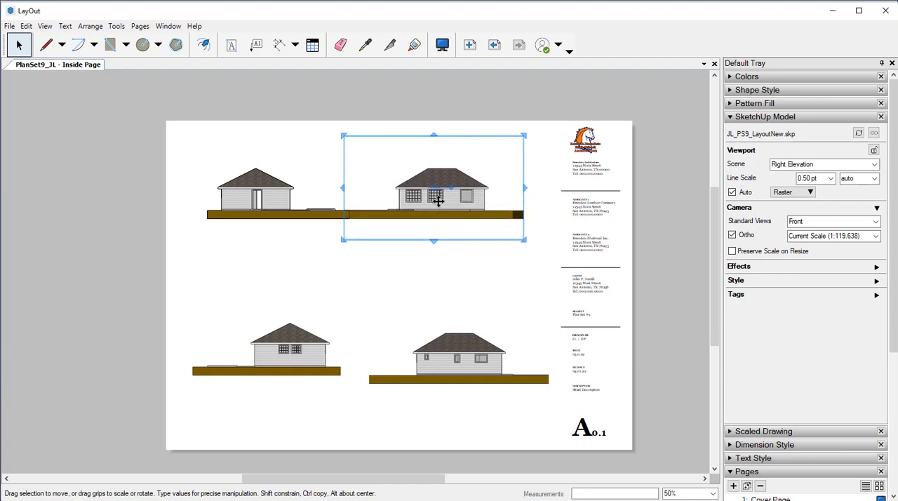
{"action": "key", "text": "Right"}
{"action": "key", "text": "Right"}
{"action": "key", "text": "Right"}
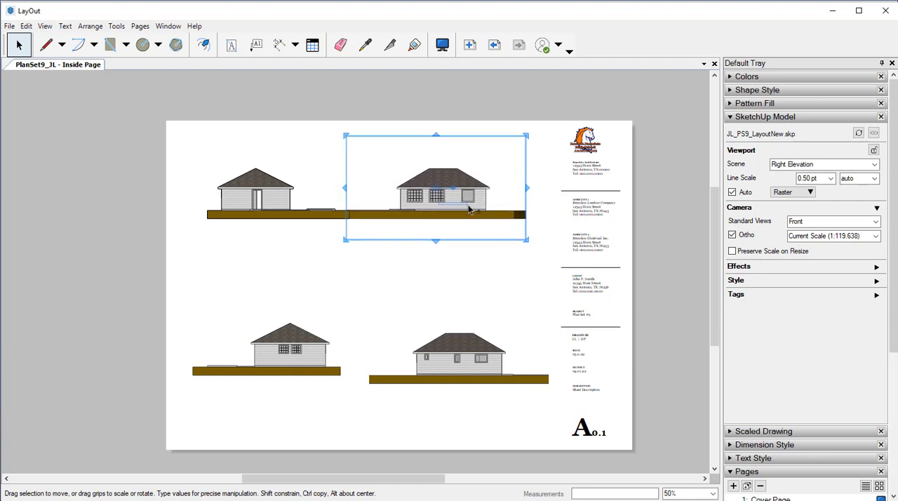
{"action": "left_click_drag", "start_coordinate": [471, 196], "coordinate": [497, 194]}
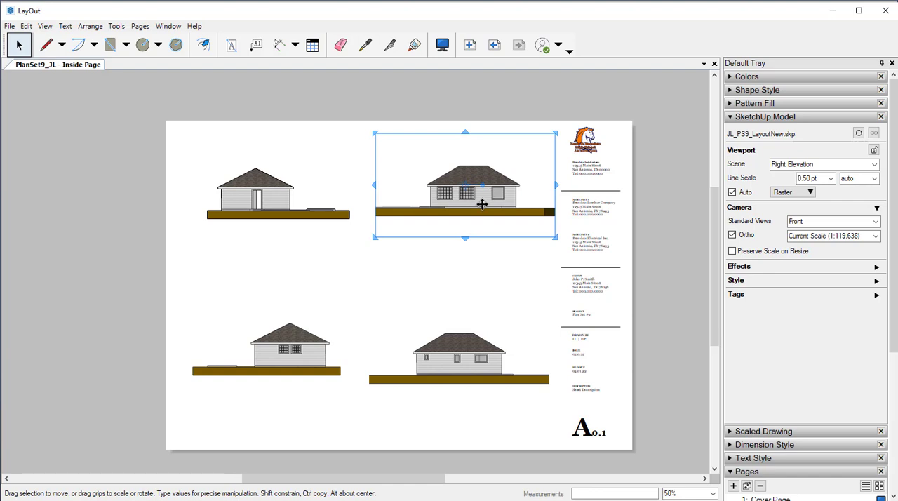
{"action": "key", "text": "Down"}
{"action": "key", "text": "Down"}
{"action": "key", "text": "Down"}
{"action": "key", "text": "Down"}
{"action": "key", "text": "Down"}
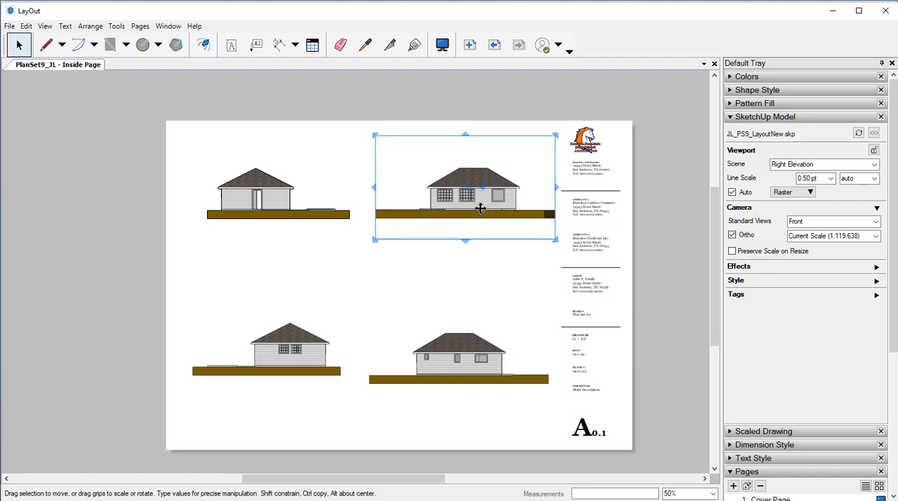
Nudge the Right Elevation viewport leftward to line it up above the Left Elevation viewport
{"action": "key", "text": "Left"}
{"action": "key", "text": "Left"}
{"action": "key", "text": "Left"}
{"action": "key", "text": "Left"}
{"action": "key", "text": "Left"}
{"action": "key", "text": "Left"}
{"action": "key", "text": "Left"}
{"action": "key", "text": "Left"}
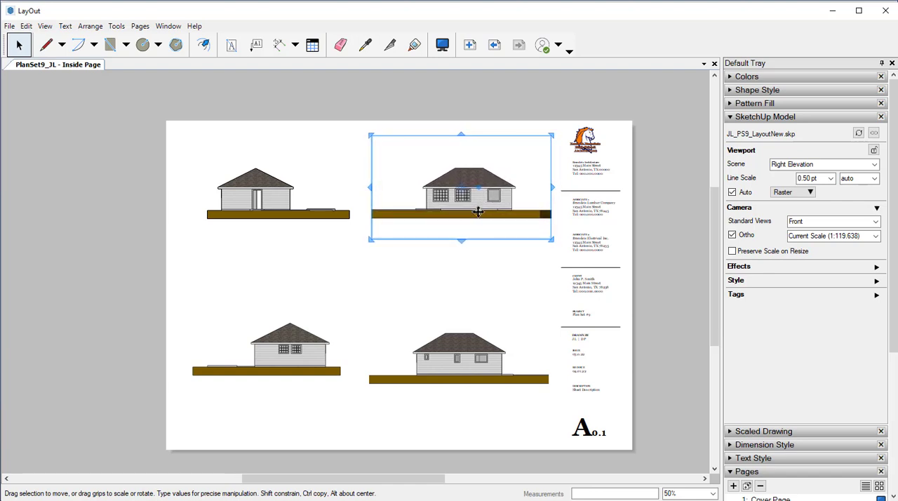
{"action": "key", "text": "Left"}
{"action": "key", "text": "Left"}
{"action": "key", "text": "Left"}
Nudge the Left Elevation viewport vertically until its ground strip lines up with the Rear Elevation's
{"action": "left_click", "coordinate": [459, 362]}
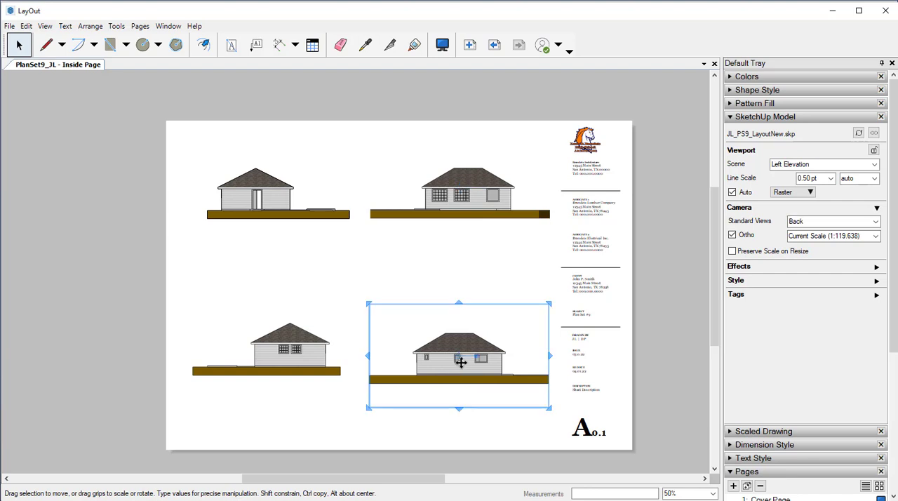
{"action": "key", "text": "Up"}
{"action": "key", "text": "Up"}
{"action": "key", "text": "Up"}
{"action": "key", "text": "Up"}
{"action": "key", "text": "Up"}
{"action": "key", "text": "Up"}
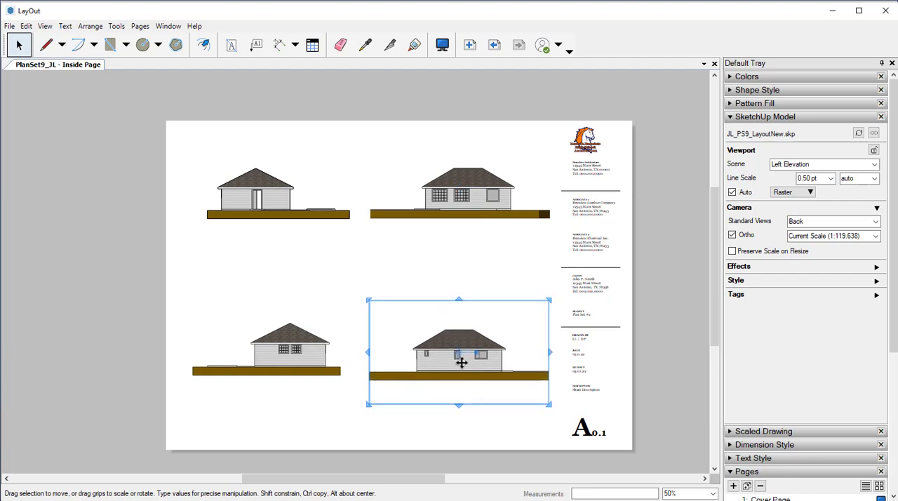
{"action": "key", "text": "Up"}
{"action": "key", "text": "Up"}
{"action": "key", "text": "Up"}
{"action": "key", "text": "Up"}
{"action": "key", "text": "Up"}
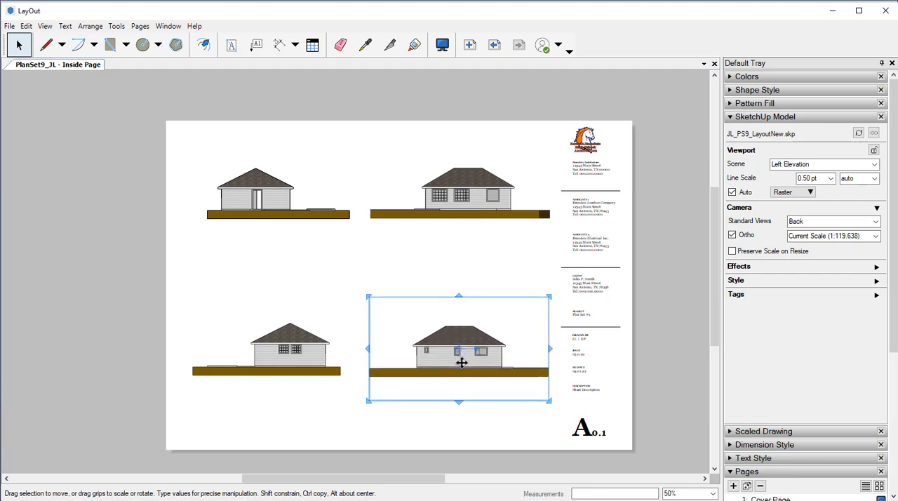
{"action": "key", "text": "Up"}
{"action": "key", "text": "Up"}
{"action": "key", "text": "Up"}
{"action": "key", "text": "Up"}
{"action": "key", "text": "Up"}
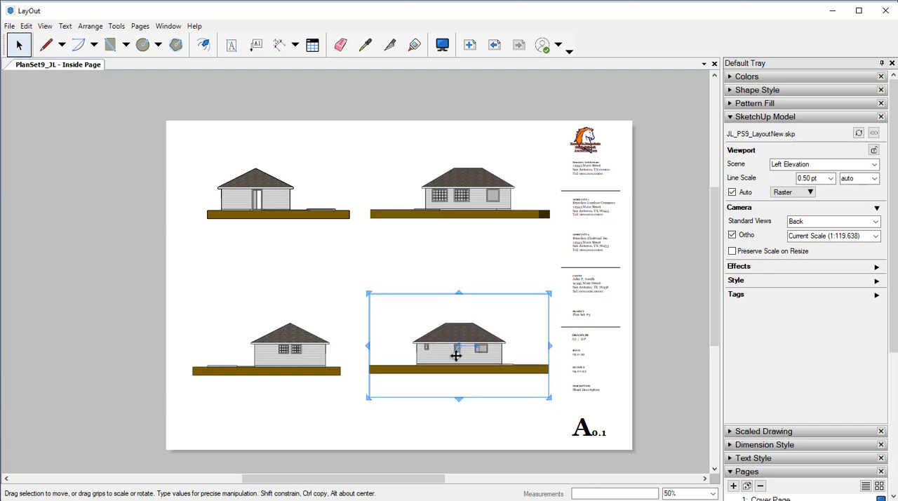
{"action": "key", "text": "Down"}
{"action": "key", "text": "Down"}
{"action": "key", "text": "Down"}
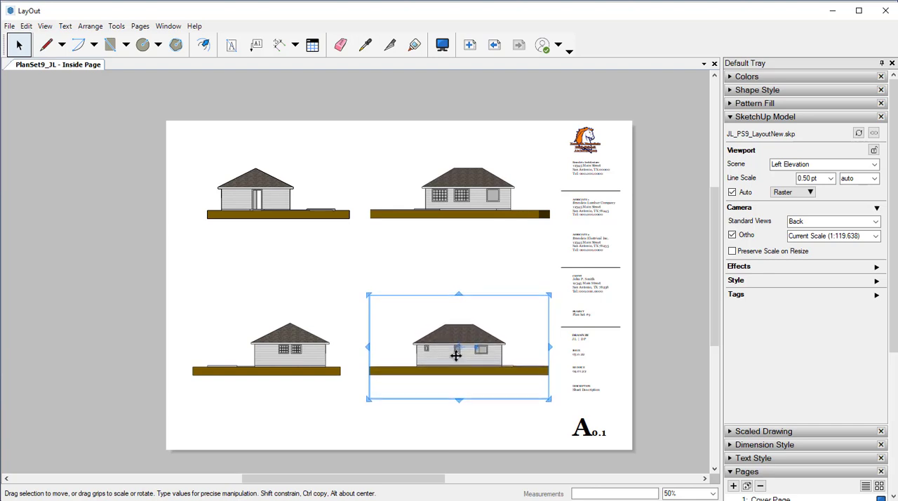